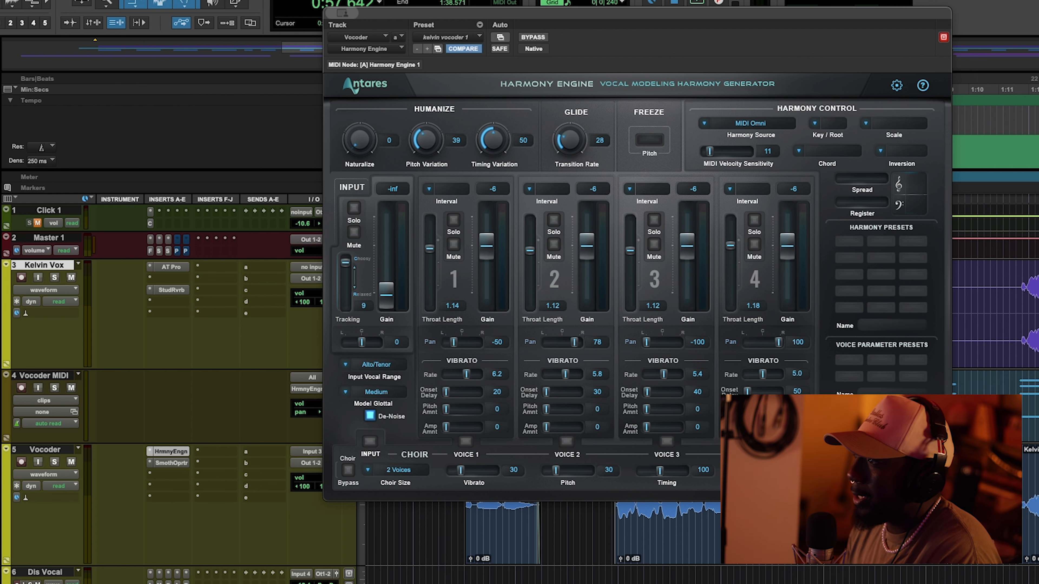
- Solo vocal track 3, listen to its playback, and close the Harmony Engine window
left_click_drag(405, 20, 709, 16)
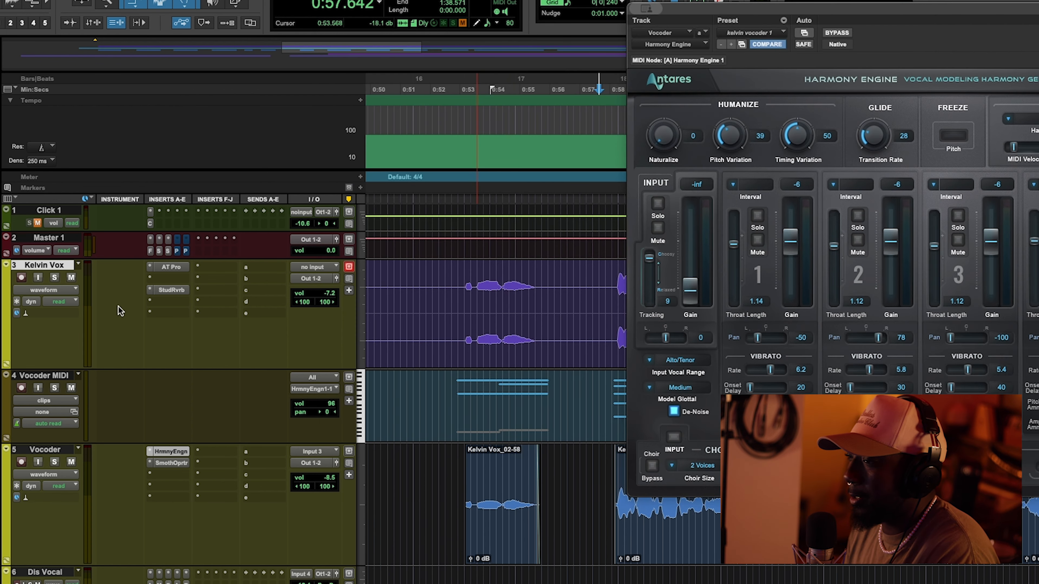
left_click(54, 277)
key("space")
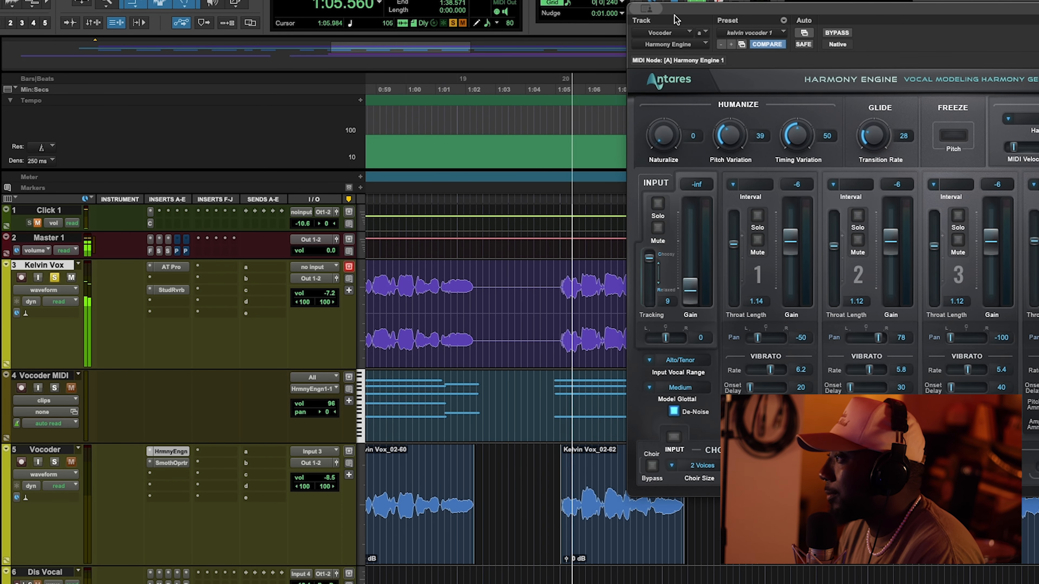
left_click_drag(675, 19, 503, 1)
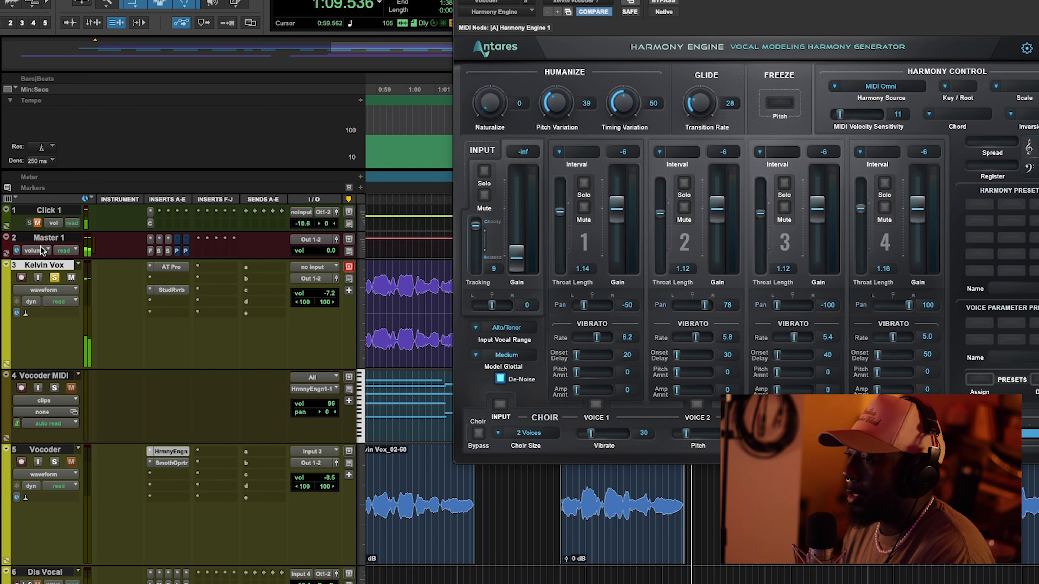
key("space")
left_click(171, 451)
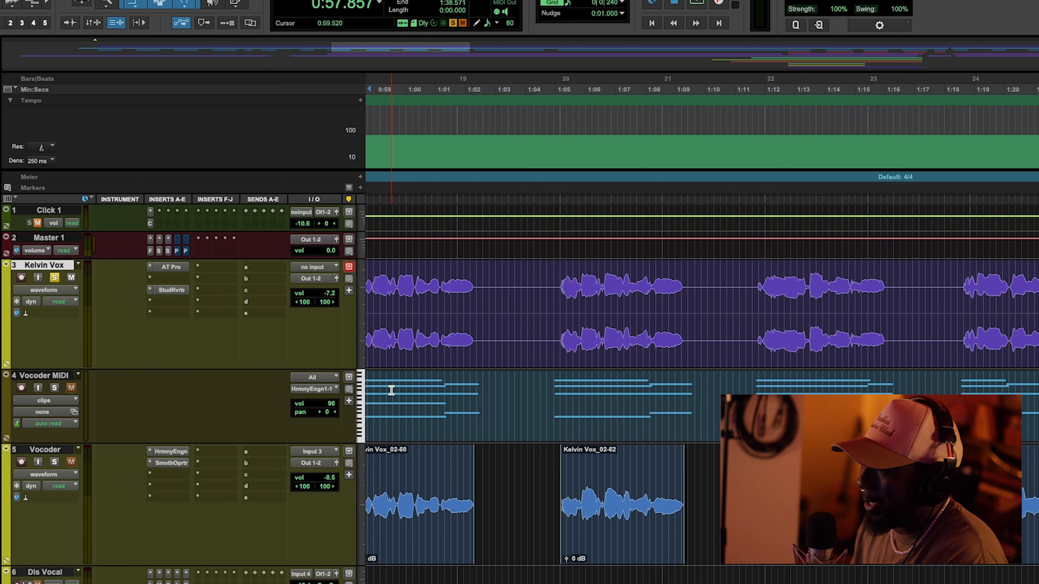
- Select the silent gaps between phrases on vocal track 3 and between the clips on the Vocoder track
left_click(483, 287)
left_click_drag(482, 287, 546, 294)
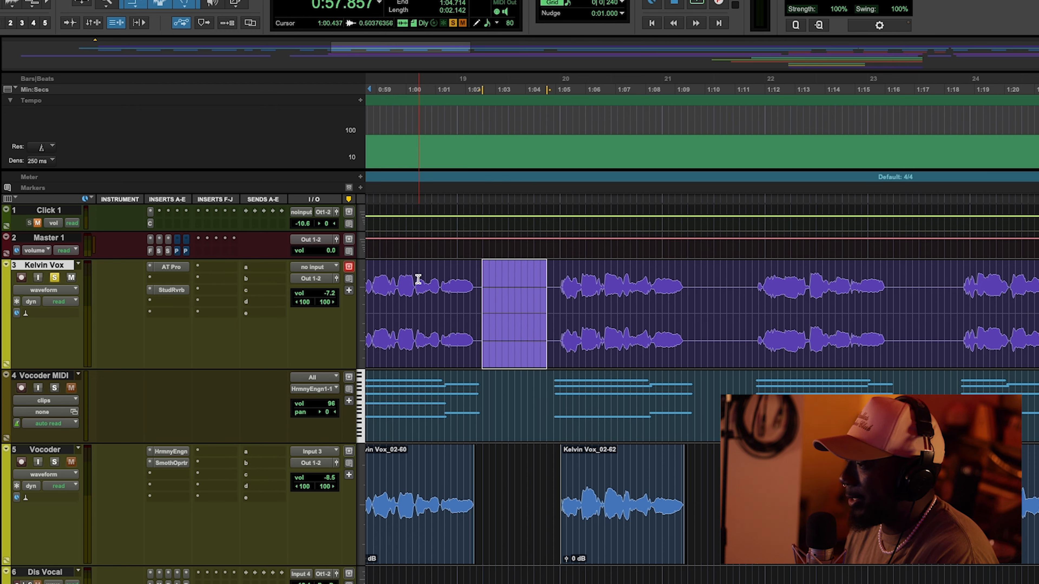
left_click_drag(481, 282, 591, 288)
scroll(547, 298, "right", 4)
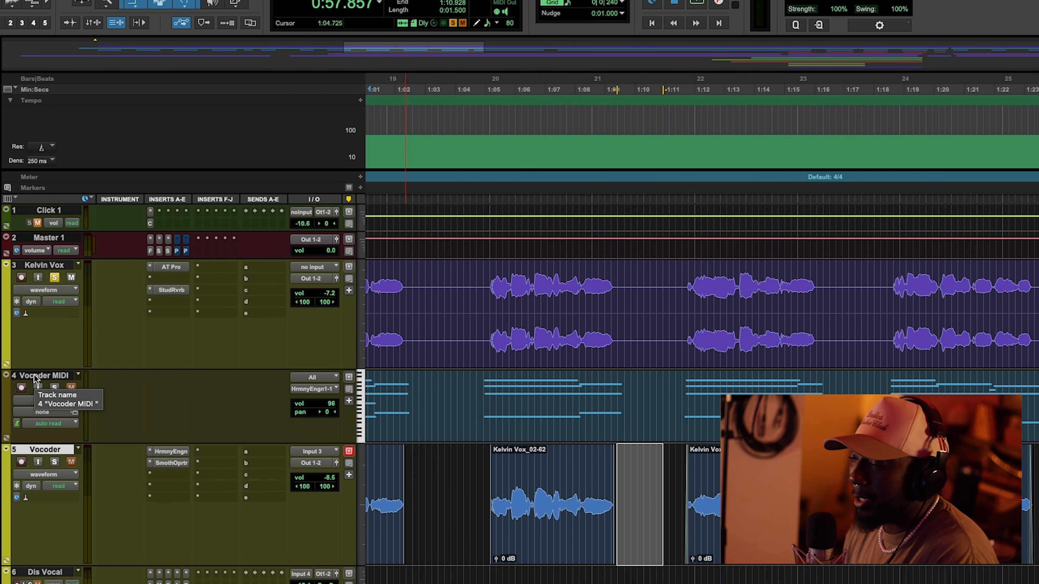
- Select the Vocoder MIDI track and the Vocoder audio track in turn to compare their roles
left_click(35, 378)
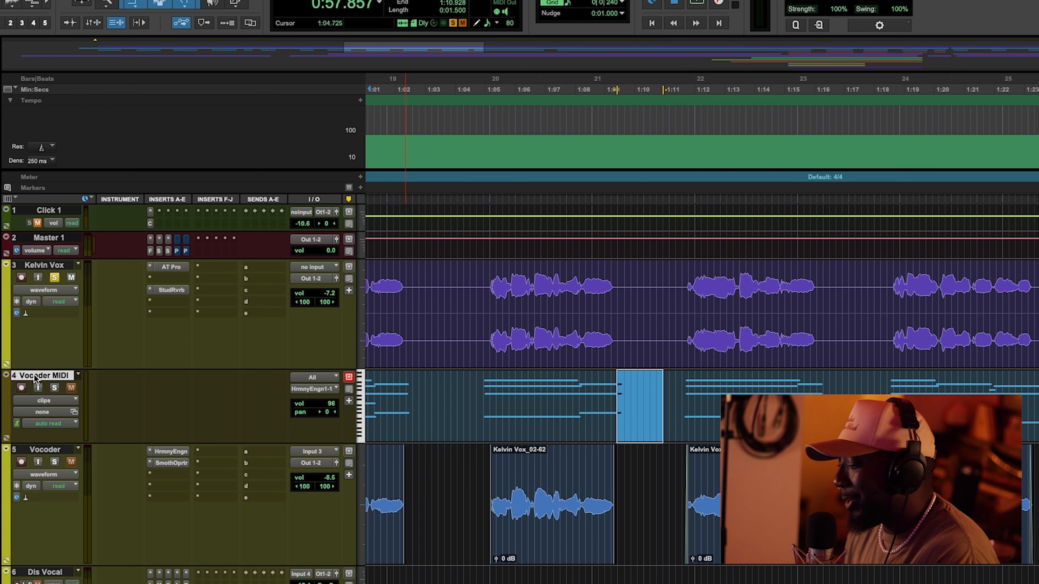
left_click(39, 451)
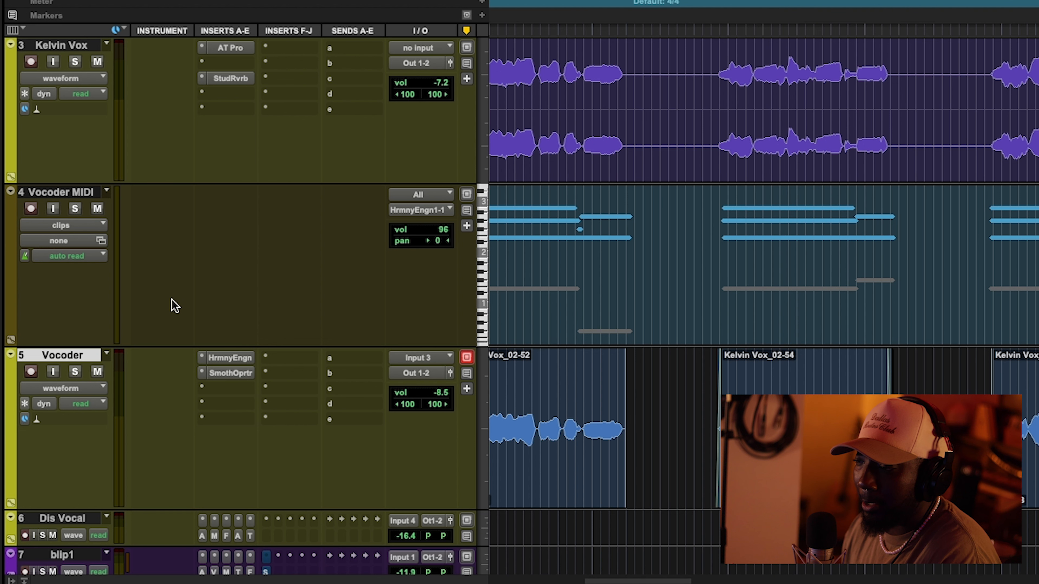
left_click(60, 194)
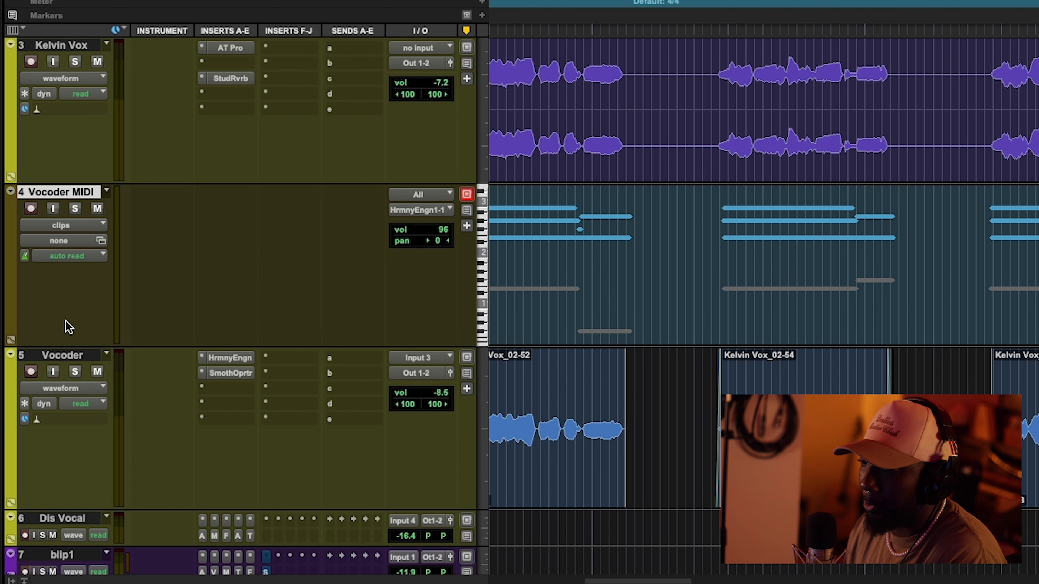
left_click(63, 355)
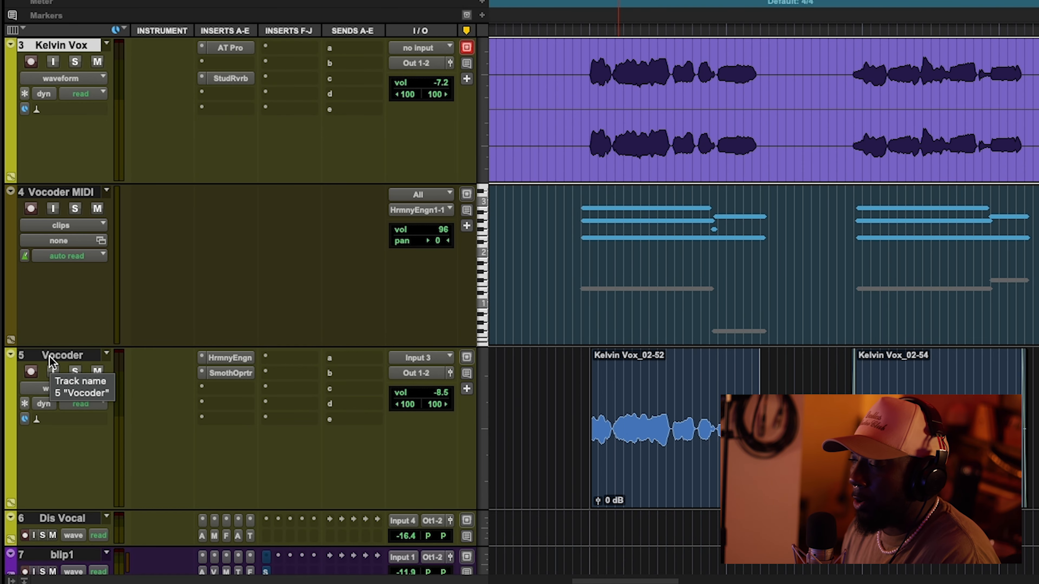
- Compare the phrase on vocal track 3 with the matching 02-52 clip on the Vocoder track by selecting each range
left_click(50, 356)
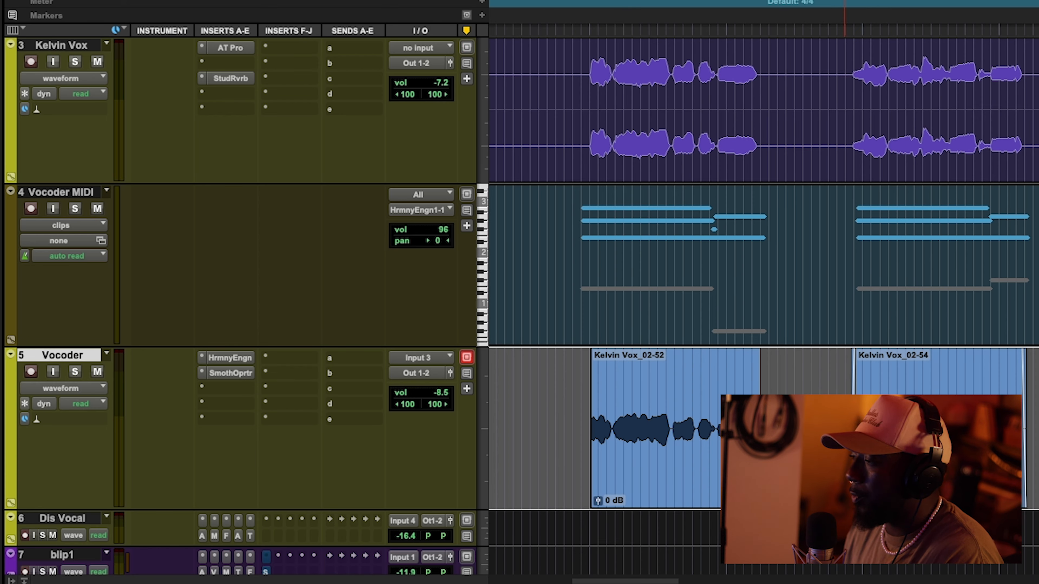
left_click_drag(556, 399, 1037, 409)
left_click(998, 430)
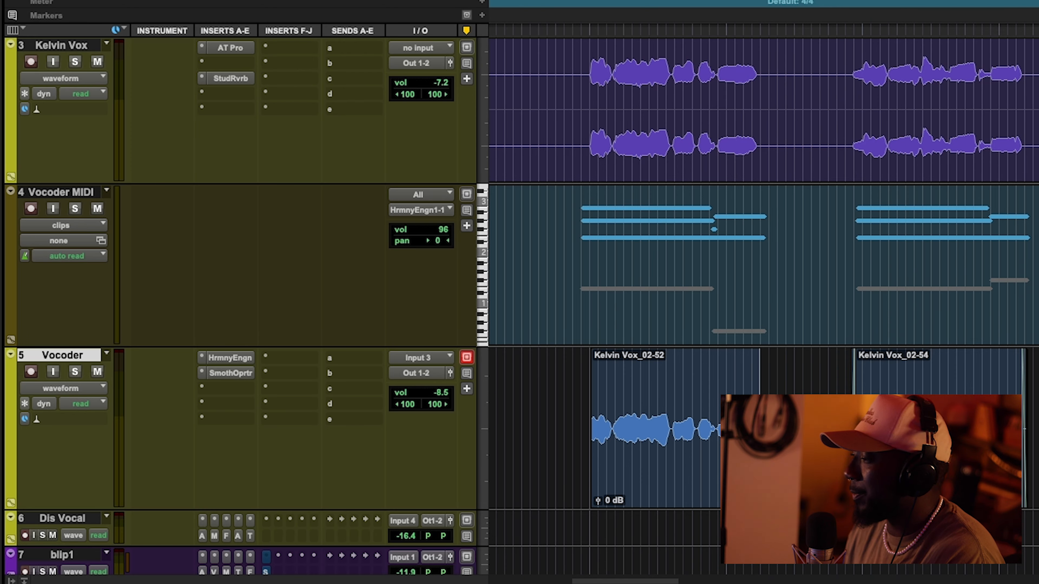
left_click_drag(573, 422, 768, 413)
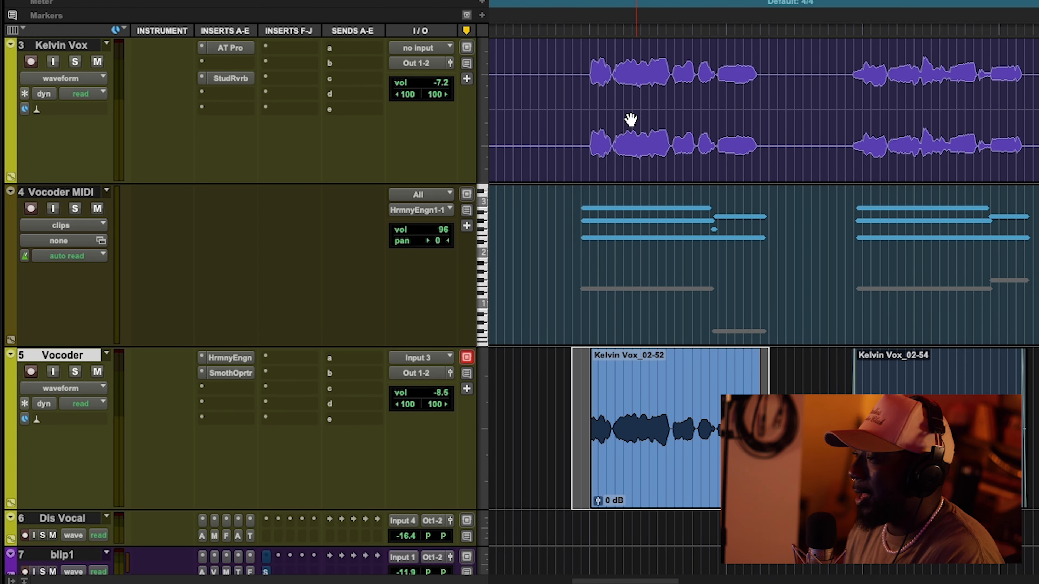
left_click_drag(544, 90, 805, 103)
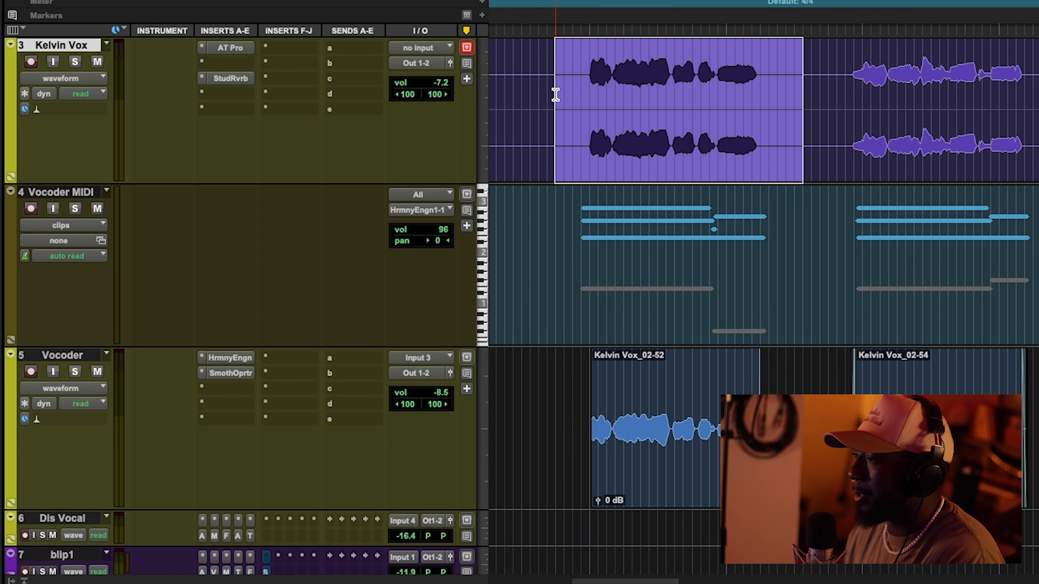
left_click(556, 109)
double_click(561, 387)
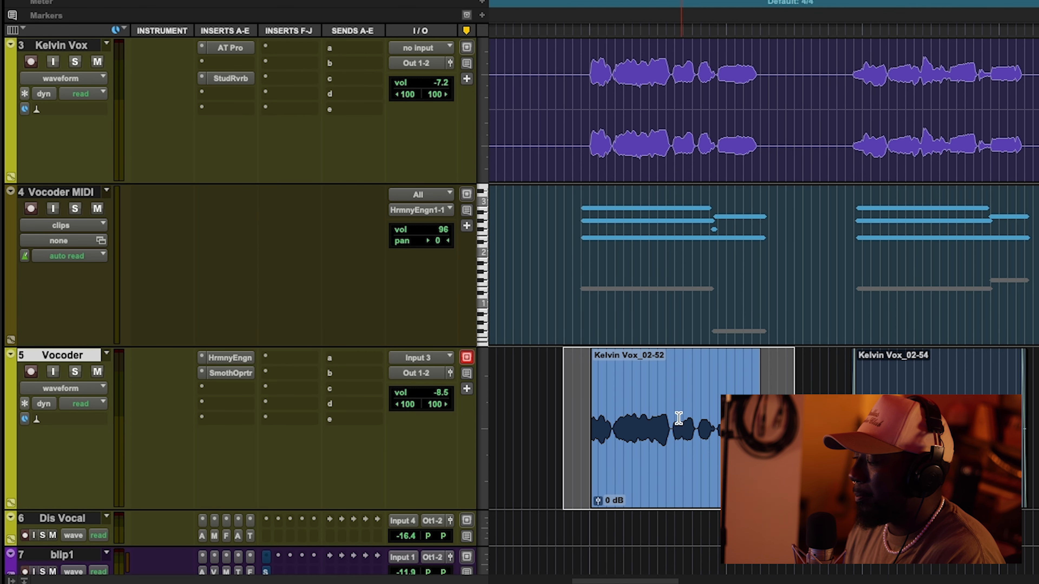
scroll(652, 400, "right", 8)
scroll(654, 400, "left", 4)
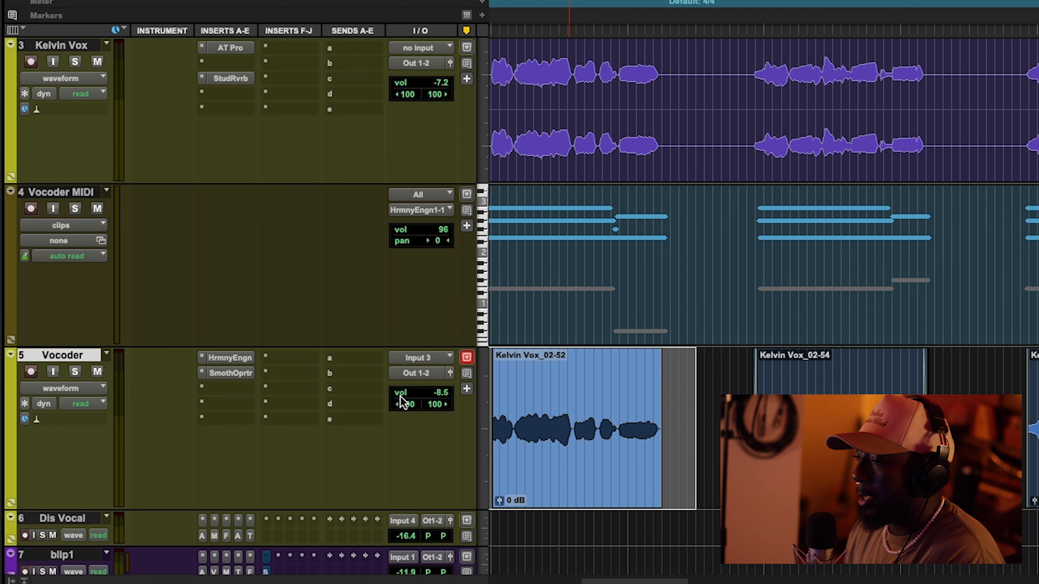
- Check the Harmony Engine insert on the Vocoder track and the Vocoder MIDI track's output routing to Harmony Engine 1, channel-1
left_click(232, 359)
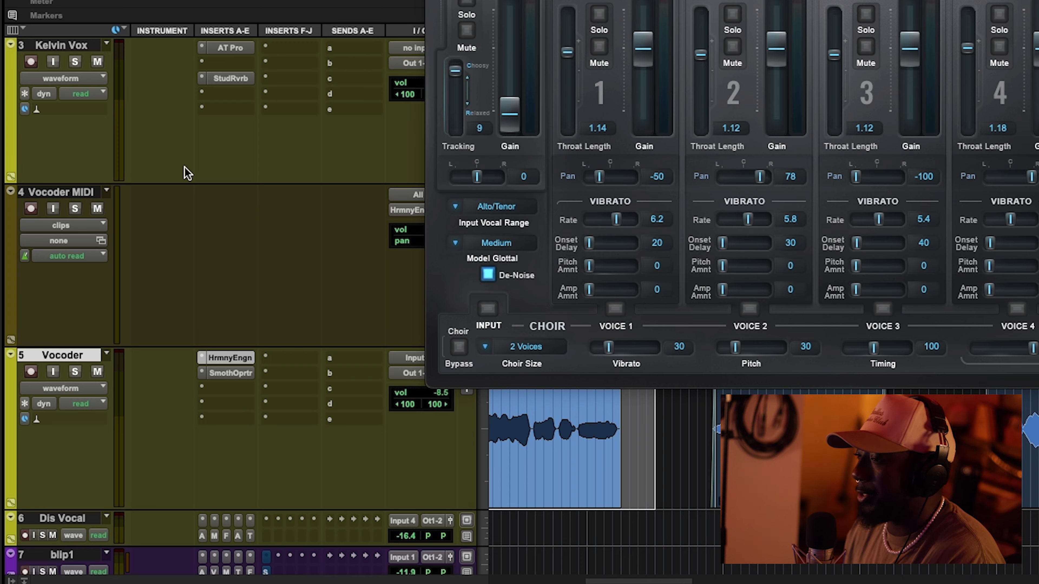
left_click(238, 357)
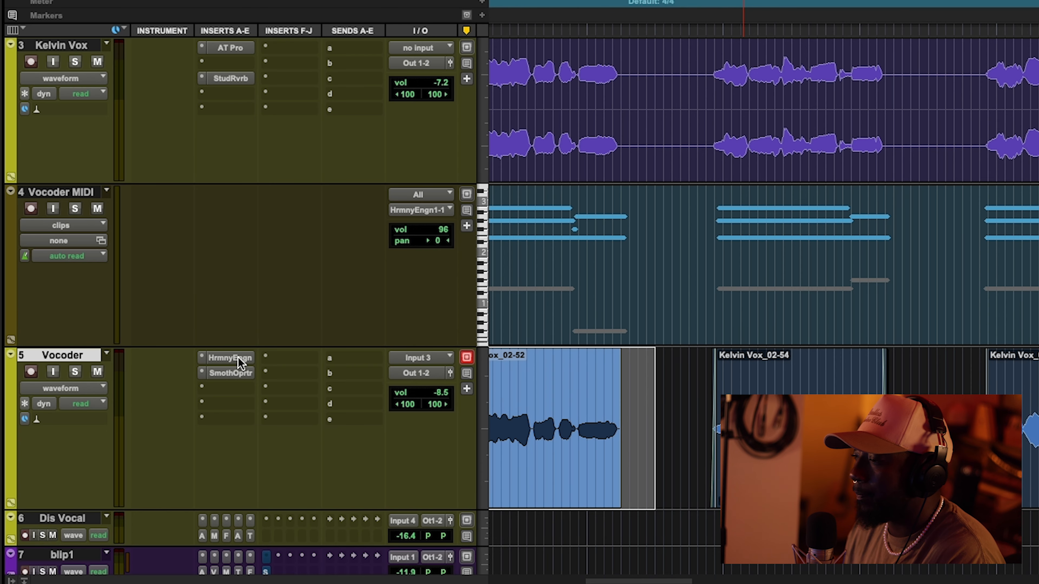
key("p")
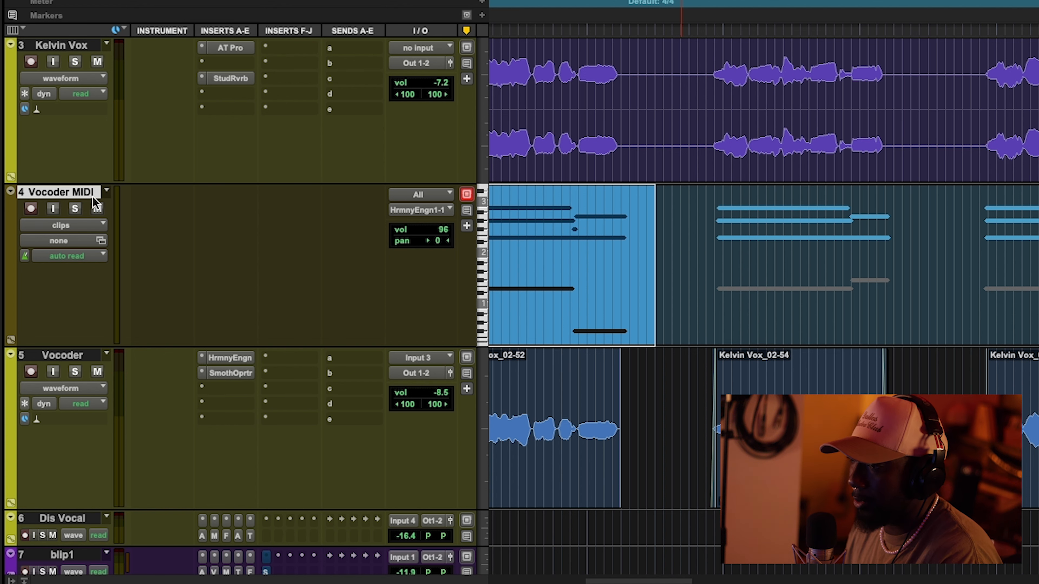
left_click(421, 211)
mouse_move(575, 234)
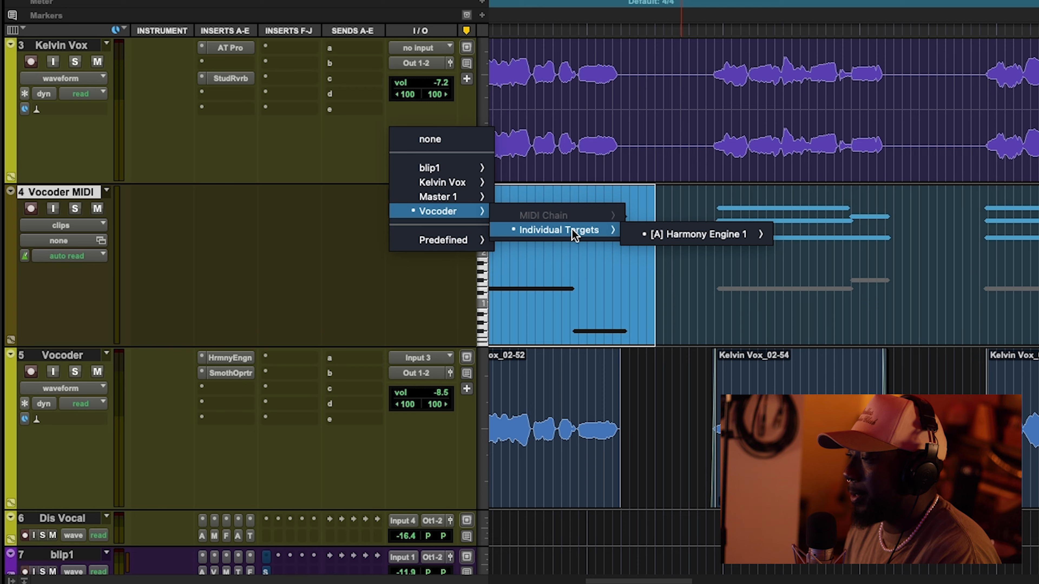
mouse_move(657, 234)
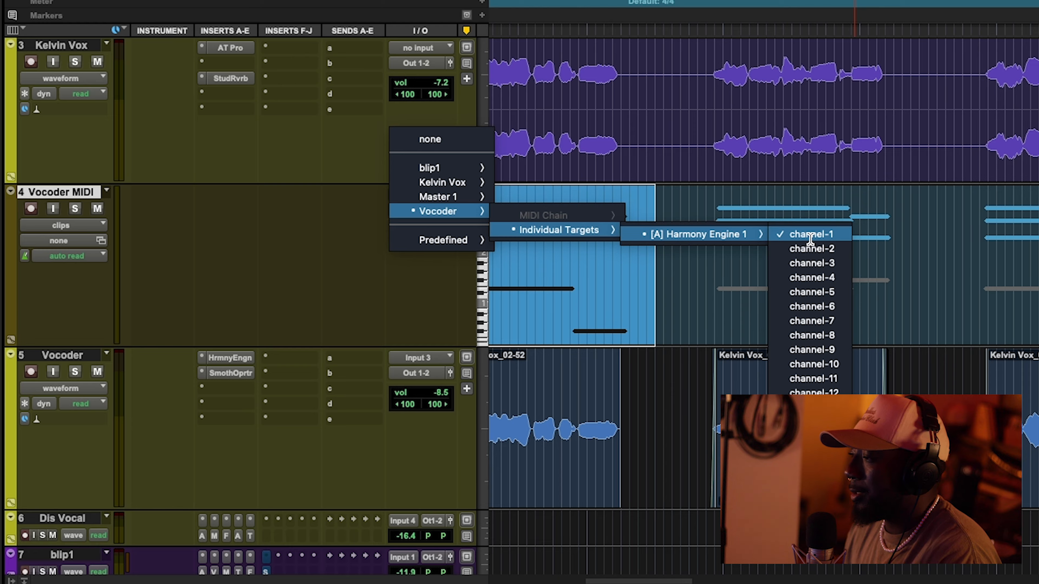
left_click(302, 274)
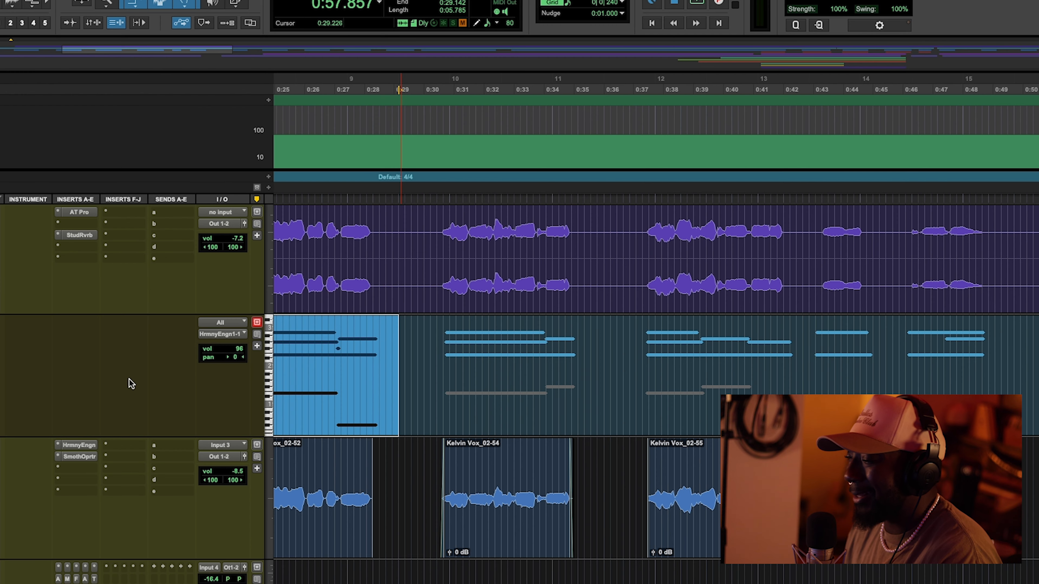
- Open Harmony Engine on the Vocoder track and review its settings-saving options and list of available presets
left_click(88, 446)
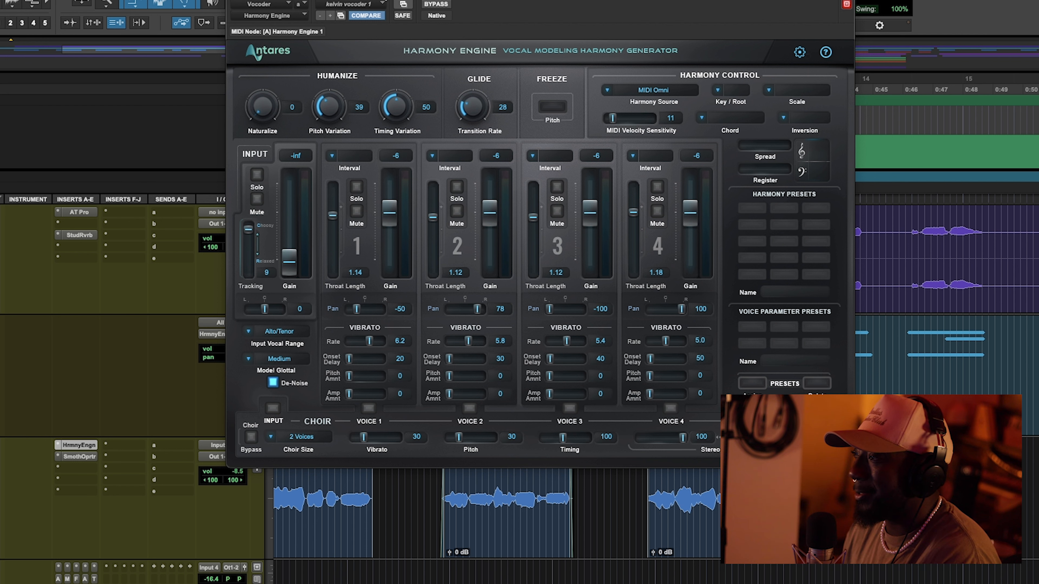
left_click(383, 4)
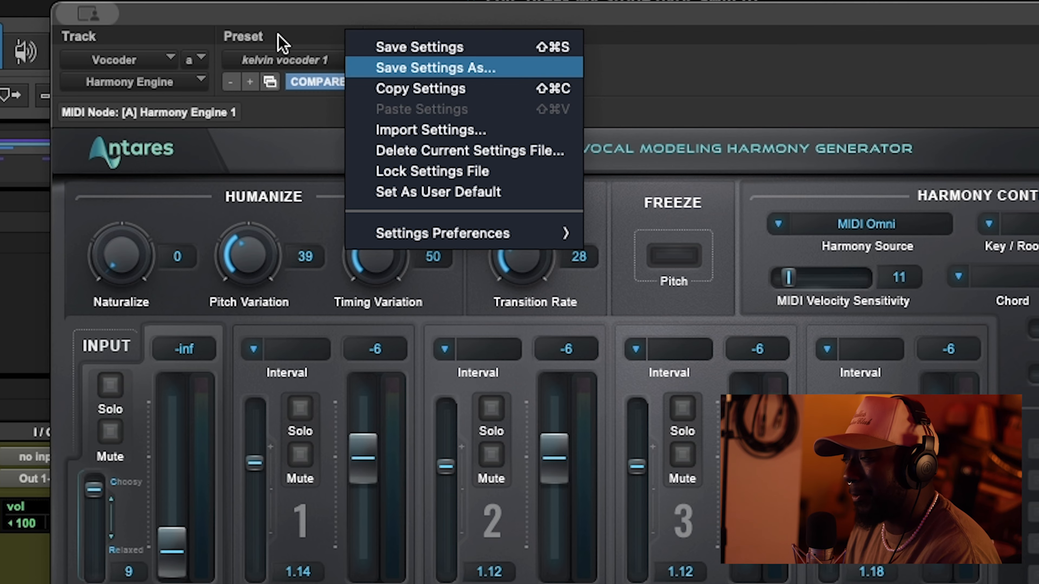
left_click(281, 43)
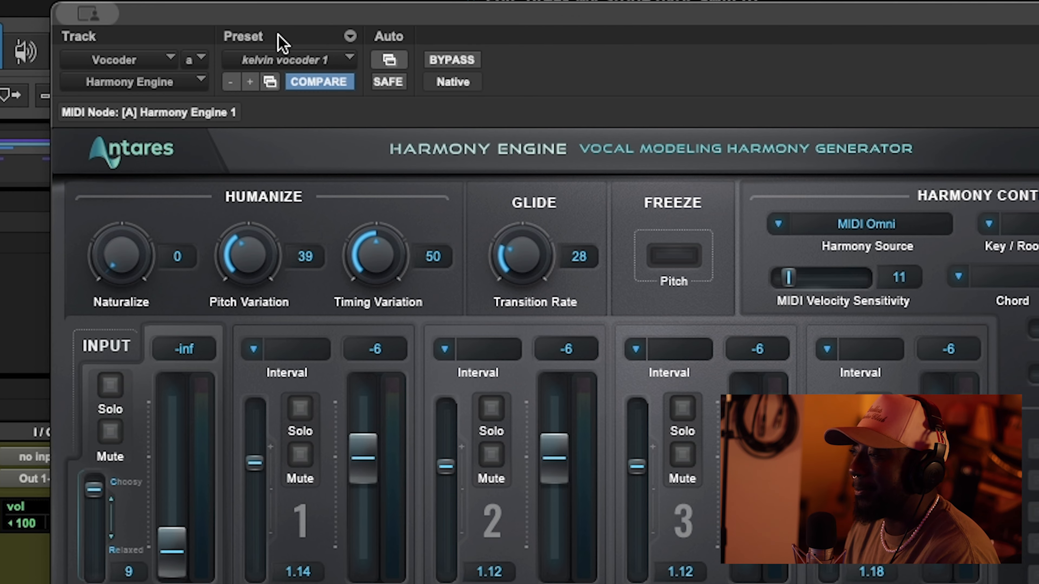
left_click(313, 59)
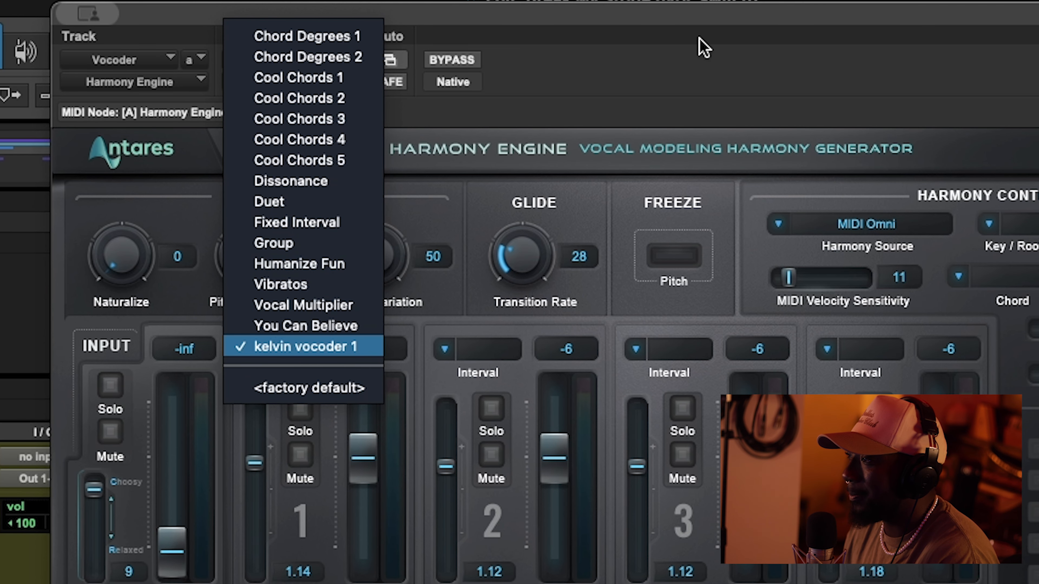
left_click(704, 63)
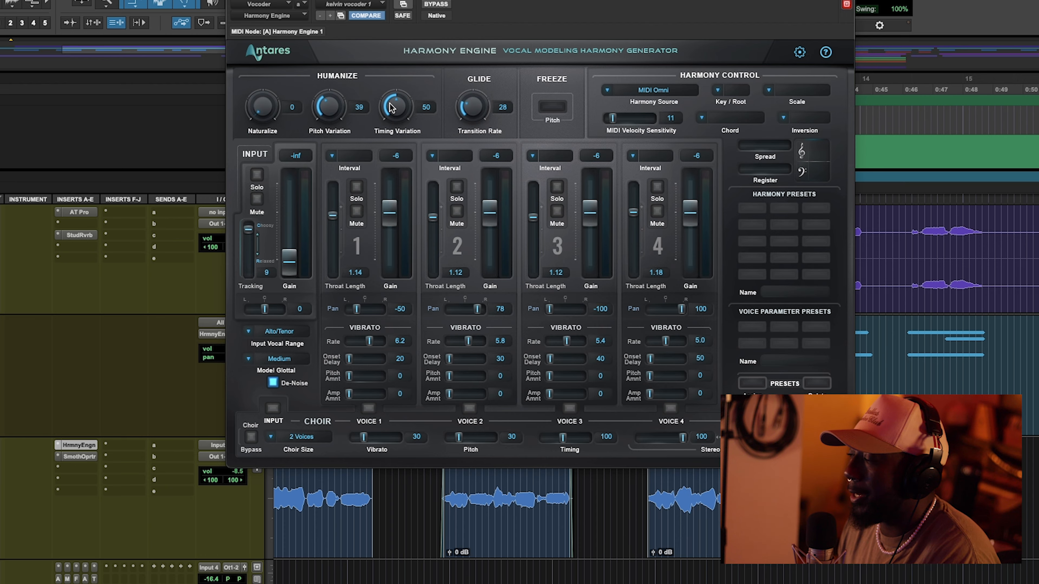
- Try adjusting the Timing Variation amount in Harmony Engine's Humanize section
left_click_drag(391, 108, 416, 34)
left_click_drag(403, 114, 402, 119)
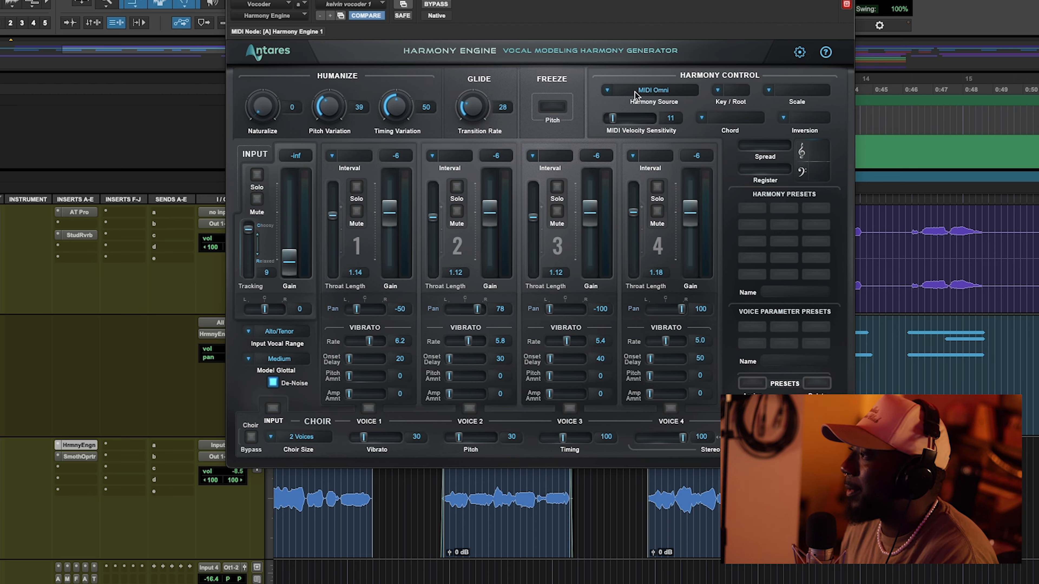
- Try MIDI Channels as the Harmony Source and switch it back to MIDI Omni
left_click(607, 91)
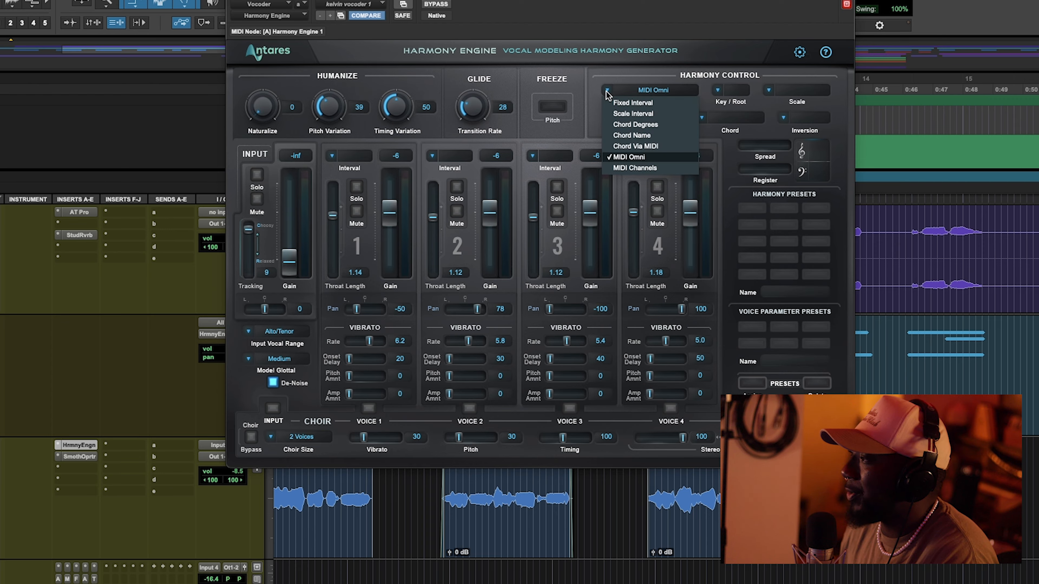
left_click(640, 158)
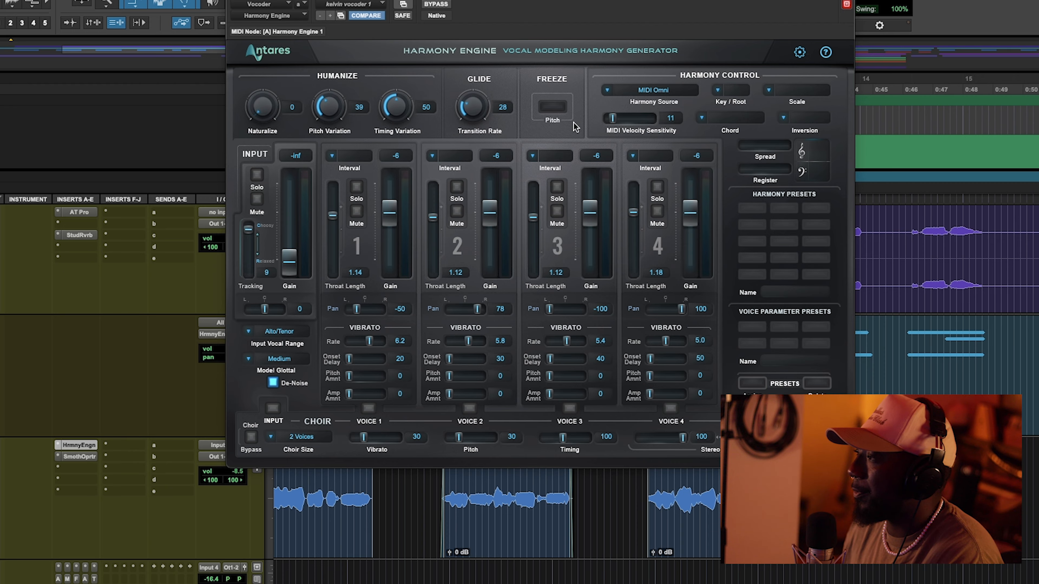
left_click(605, 91)
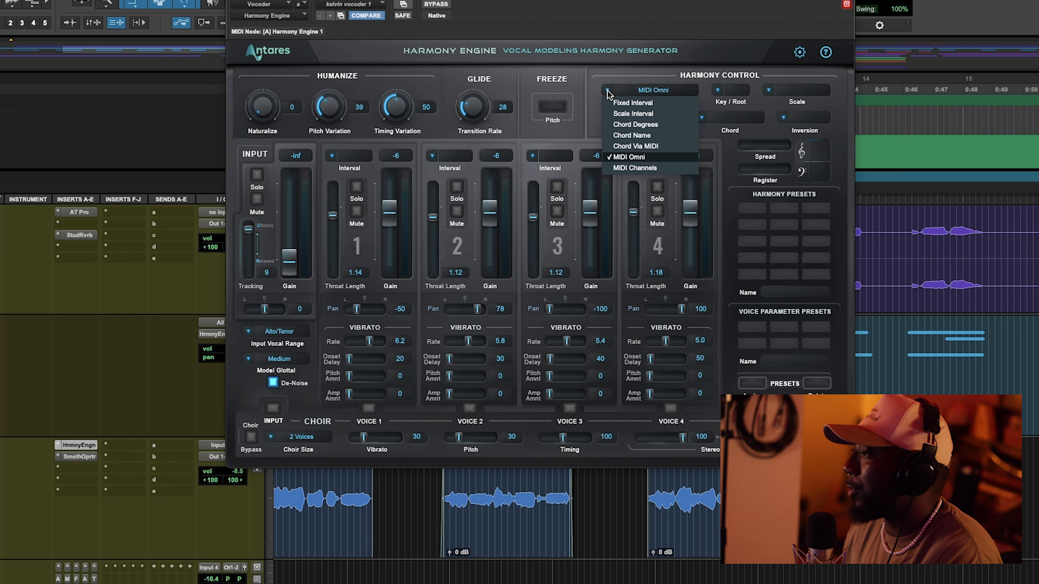
left_click(627, 168)
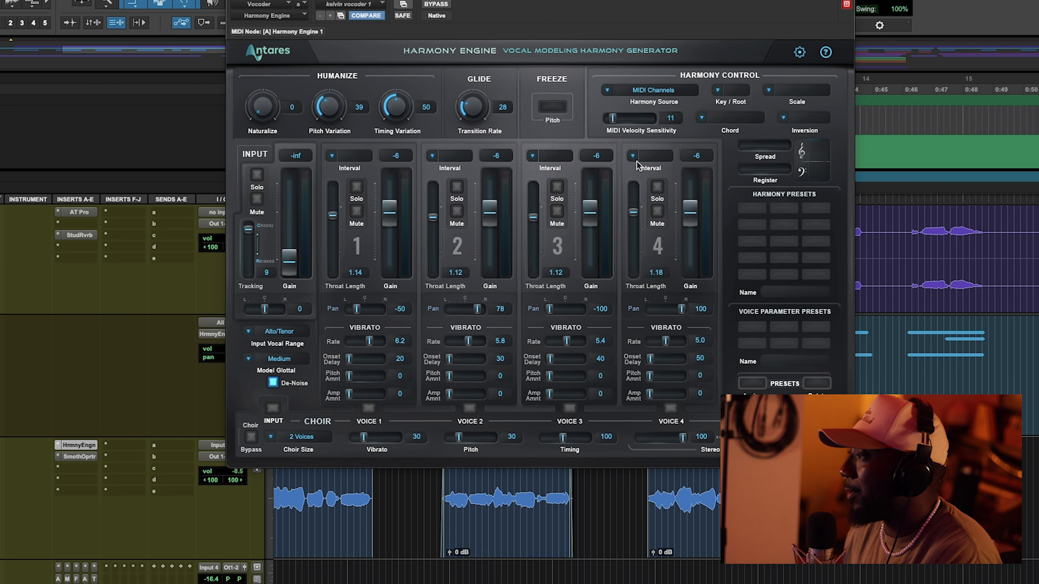
left_click(605, 90)
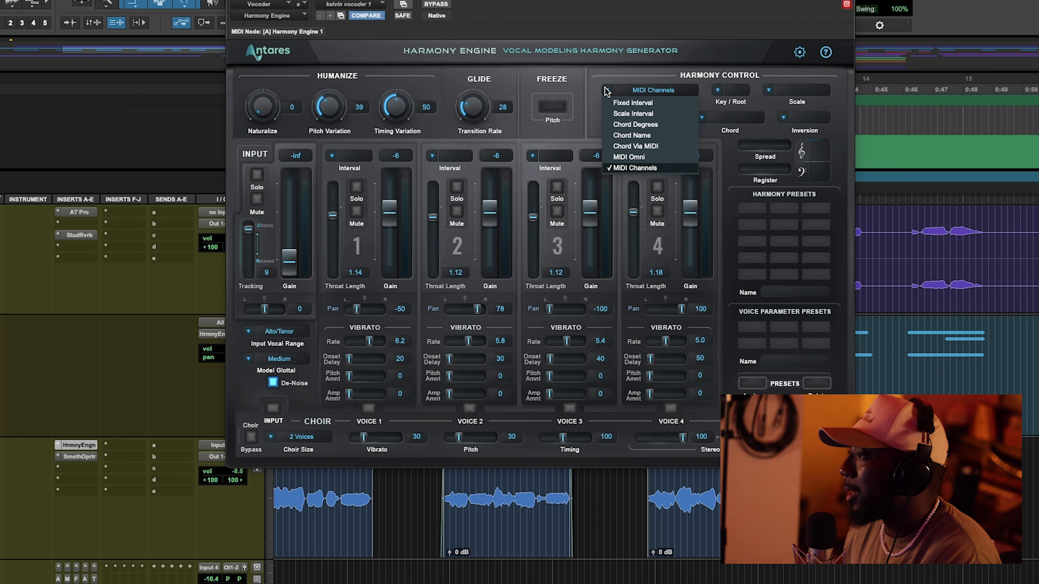
left_click(631, 162)
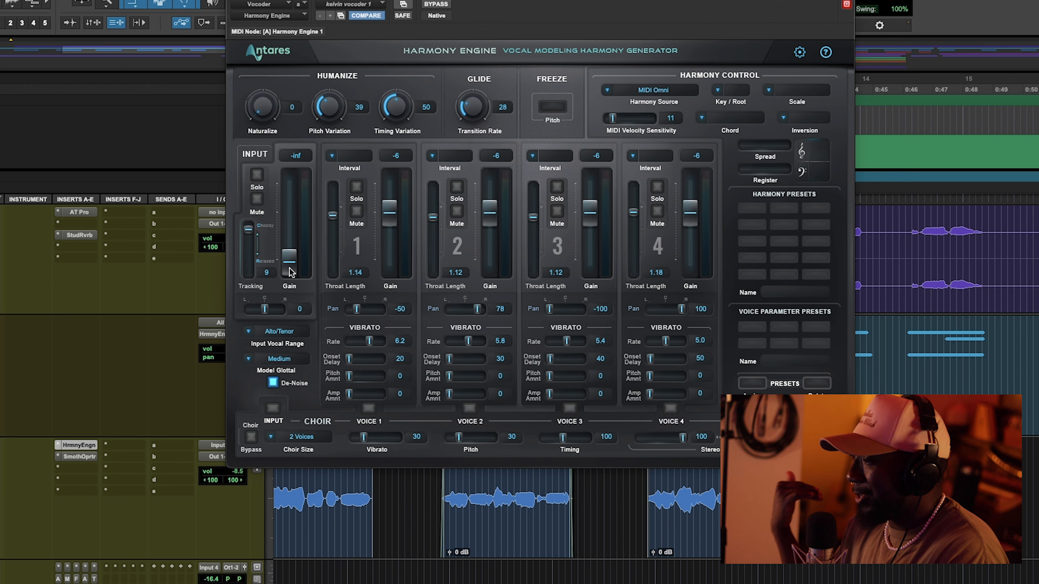
- Pull the Input gain fader in Harmony Engine fully down to -inf
left_click_drag(289, 271, 308, 344)
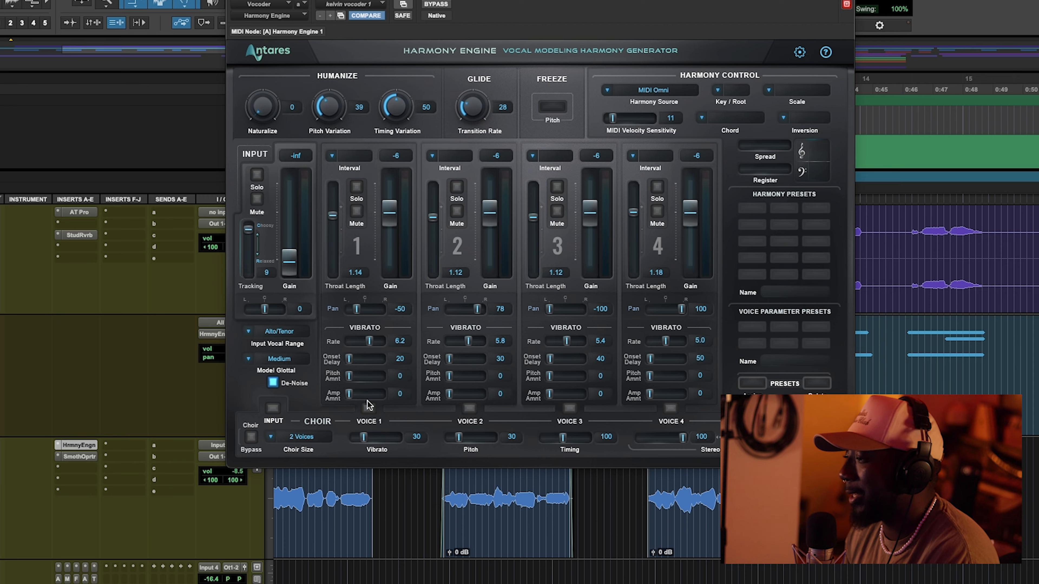
- Set the Throat Length of voice 1 to 1.12 and voice 4 to 1.18 in Harmony Engine
left_click_drag(332, 215, 332, 220)
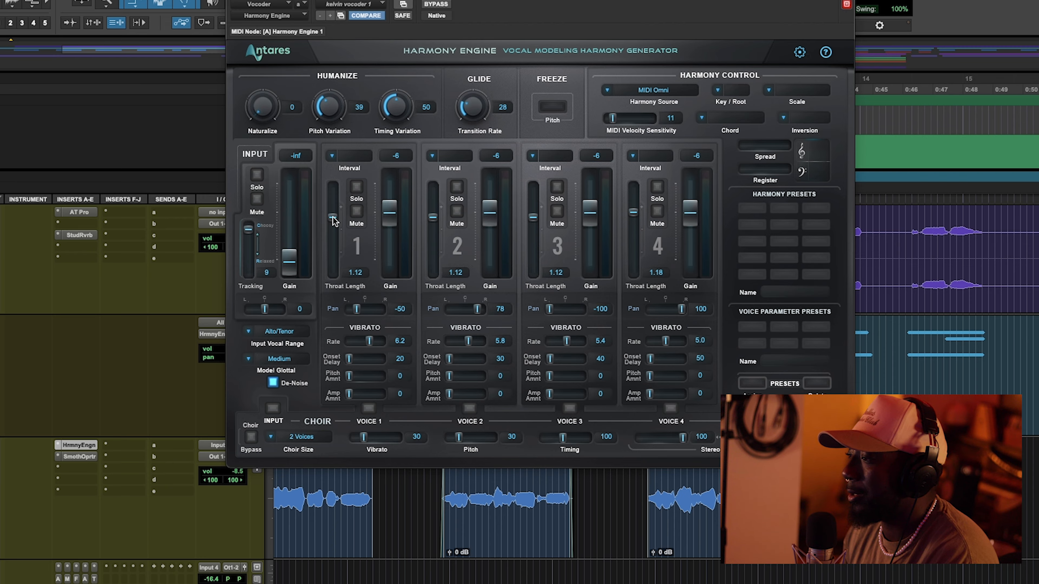
left_click_drag(333, 221, 333, 221)
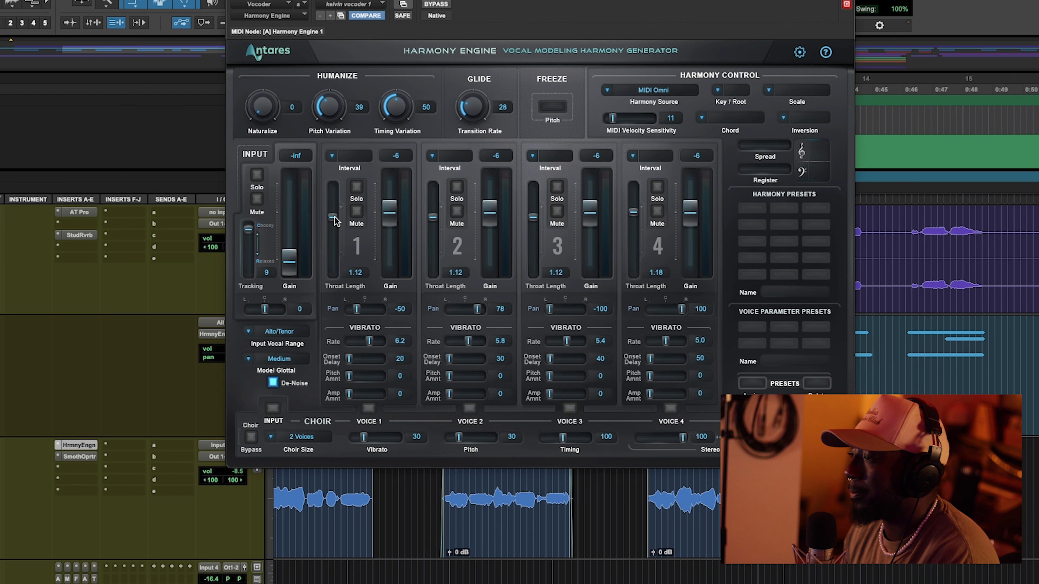
left_click_drag(334, 218, 335, 218)
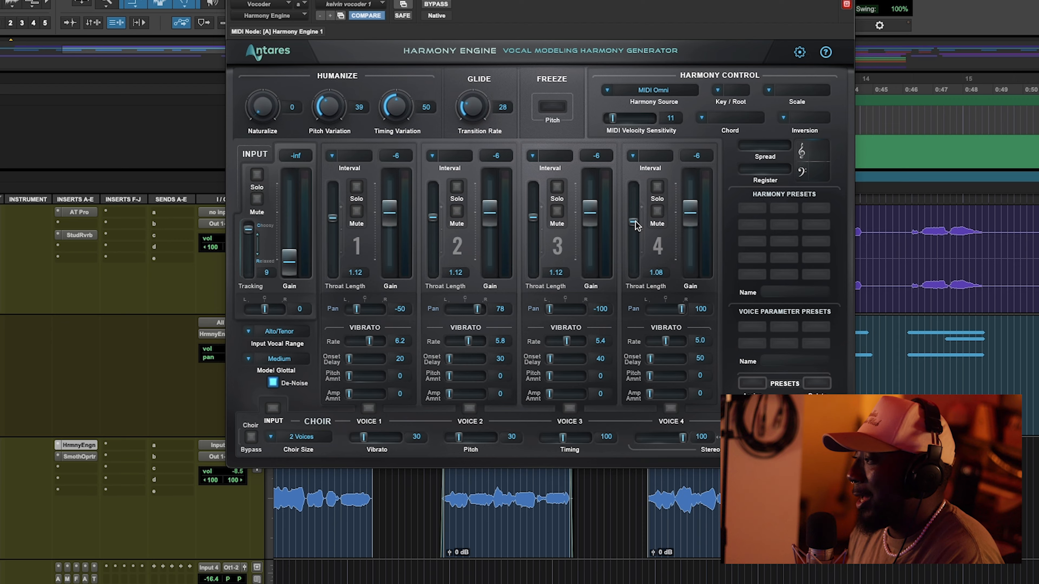
left_click_drag(636, 229, 641, 217)
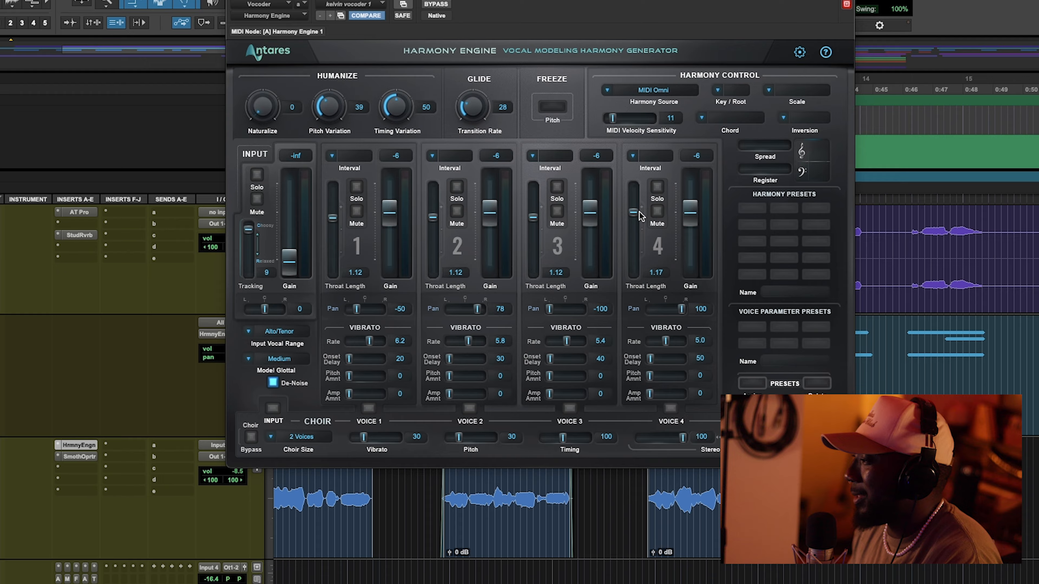
left_click_drag(640, 215, 637, 212)
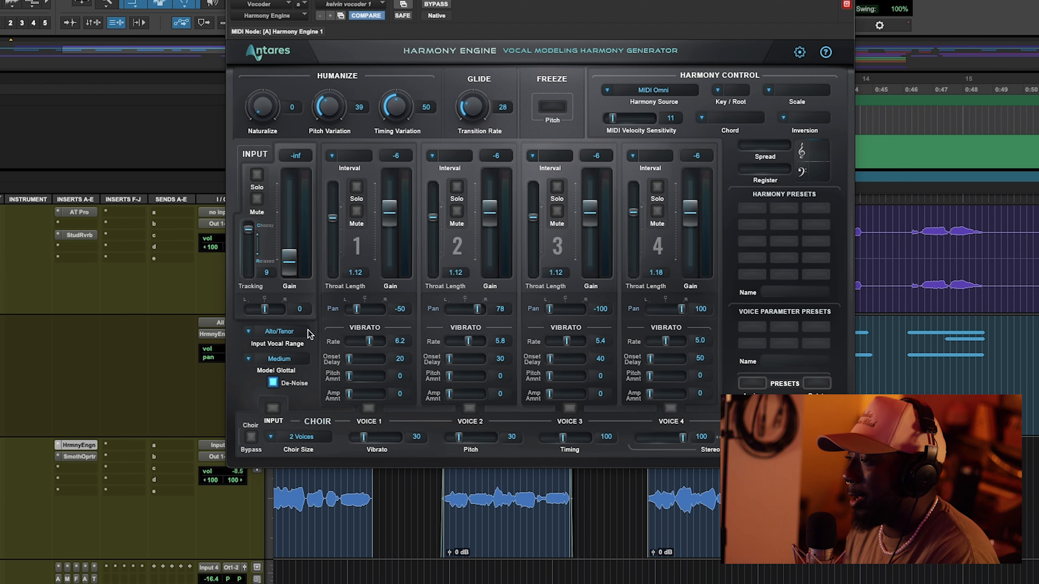
- Look through the Input Vocal Range and Model Glottal options in Harmony Engine, keeping Alto/Tenor, Medium and De-Noise
left_click(249, 333)
left_click(247, 338)
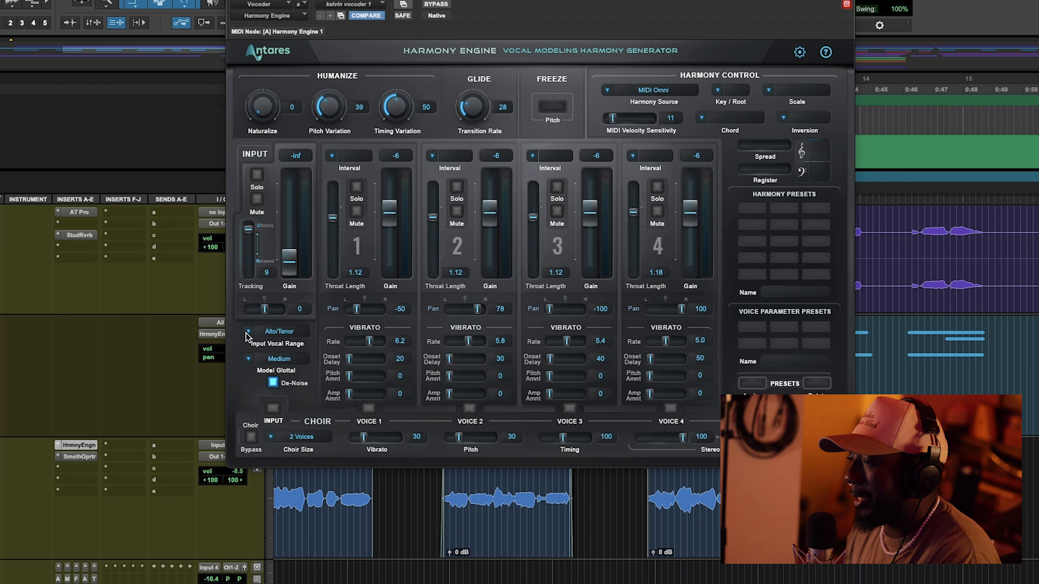
left_click(272, 335)
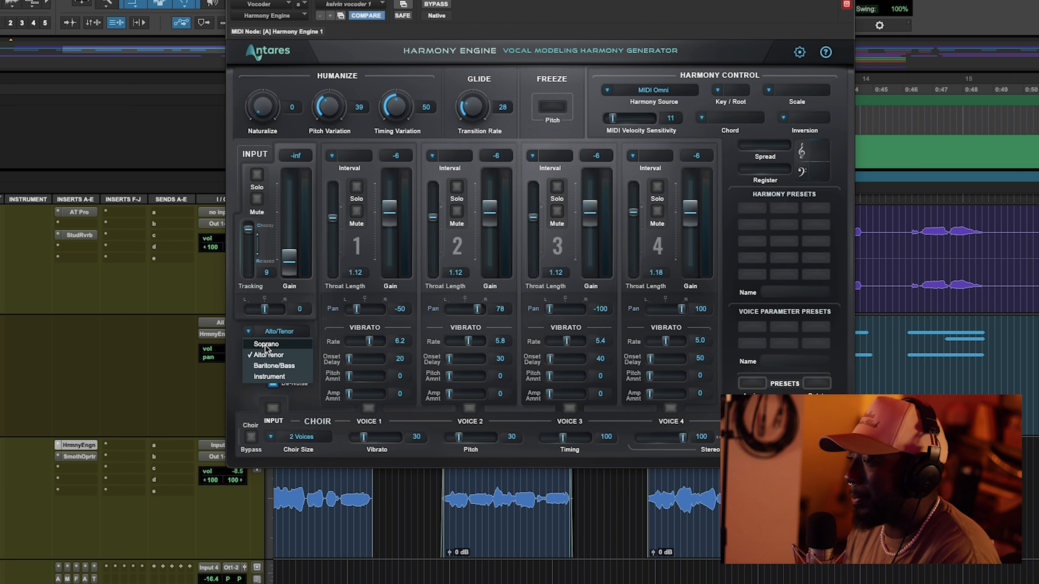
left_click(249, 333)
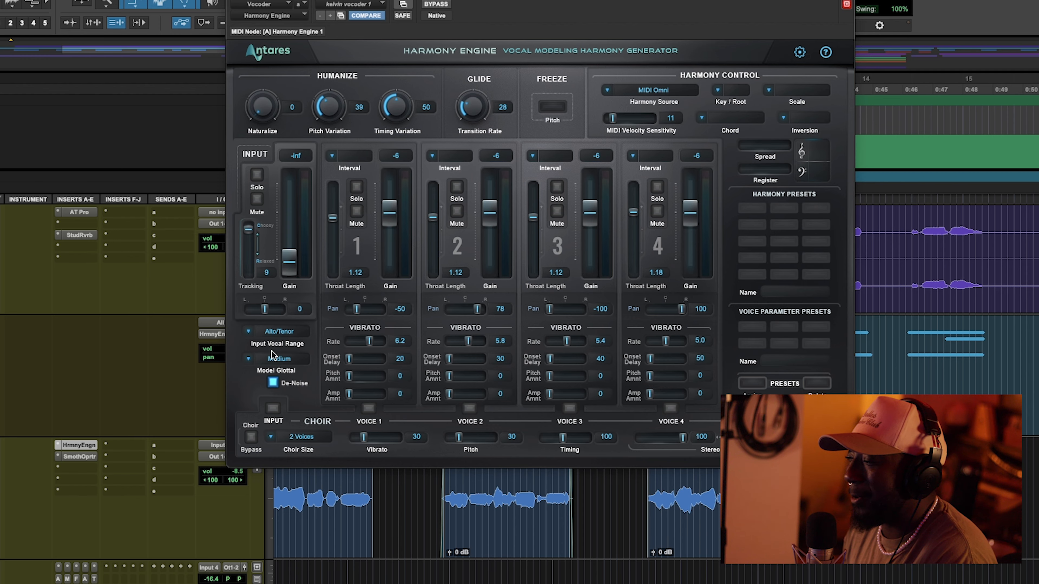
left_click(247, 361)
left_click(247, 361)
left_click(273, 382)
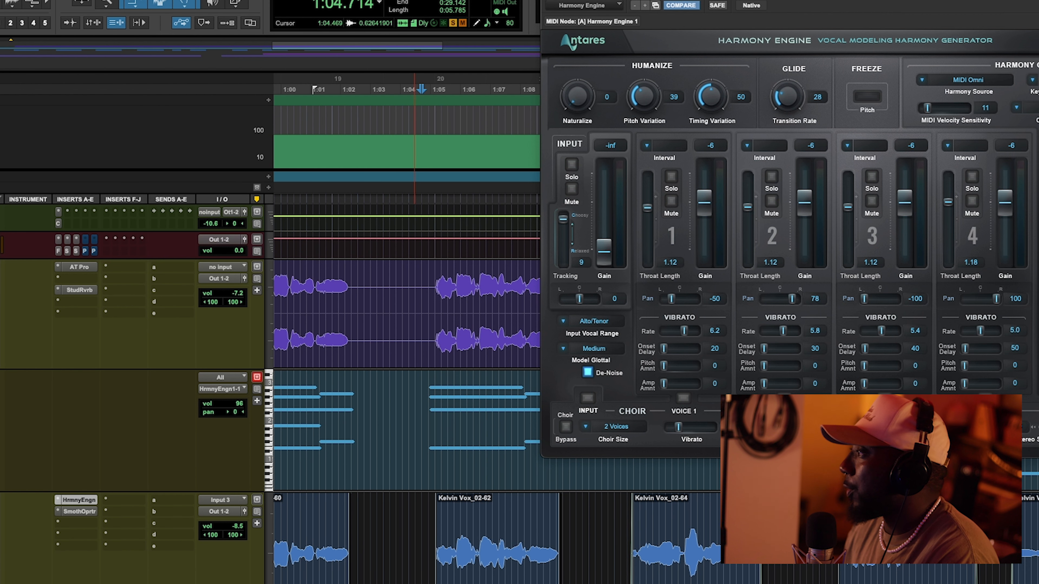
- Move the Harmony Engine window clear of the timeline and play the vocoder passage from just before bar 20
left_click_drag(855, 0, 182, 1)
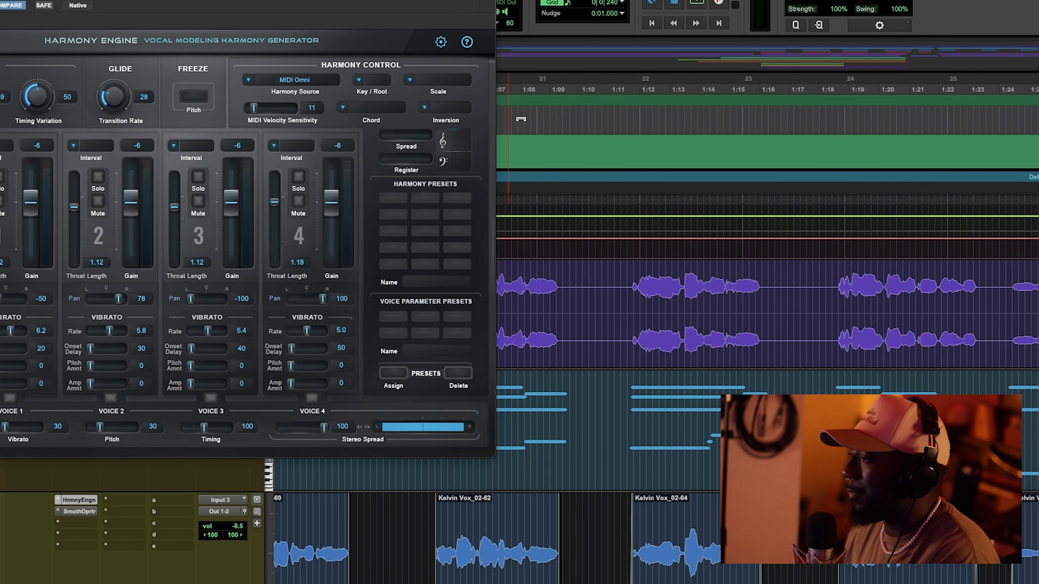
scroll(623, 207, "left", 3)
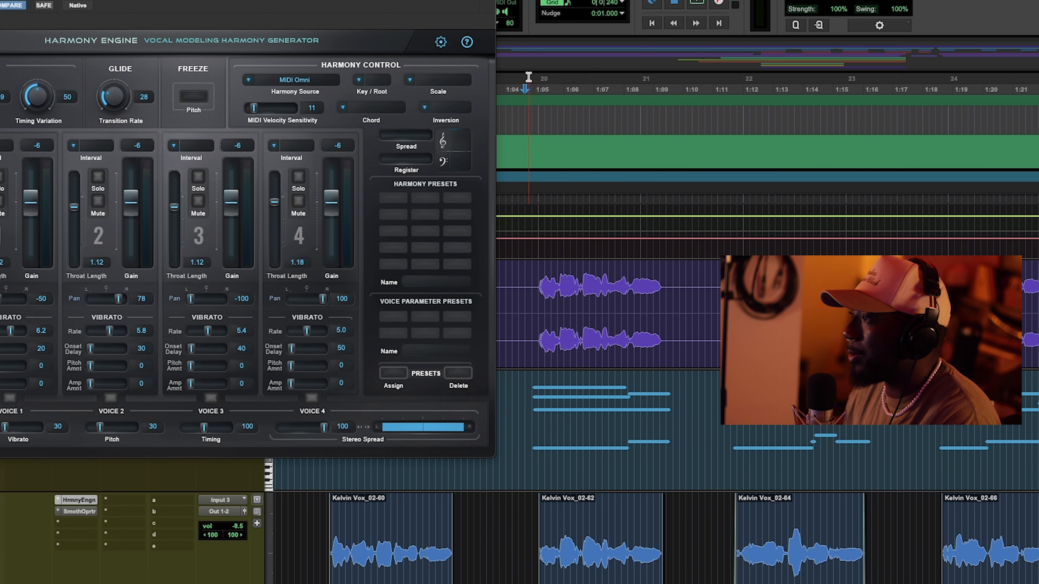
key("space")
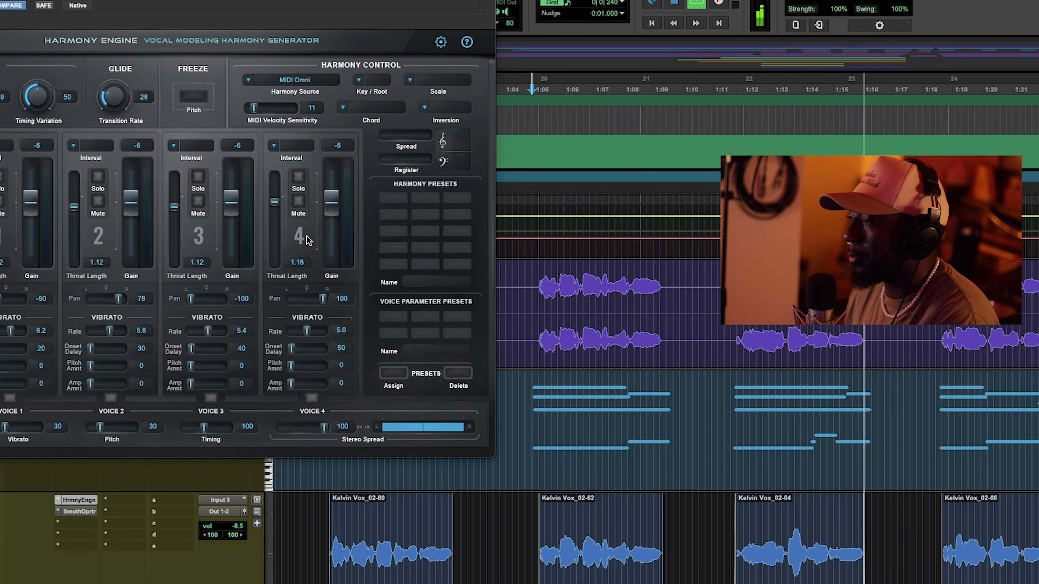
key("space")
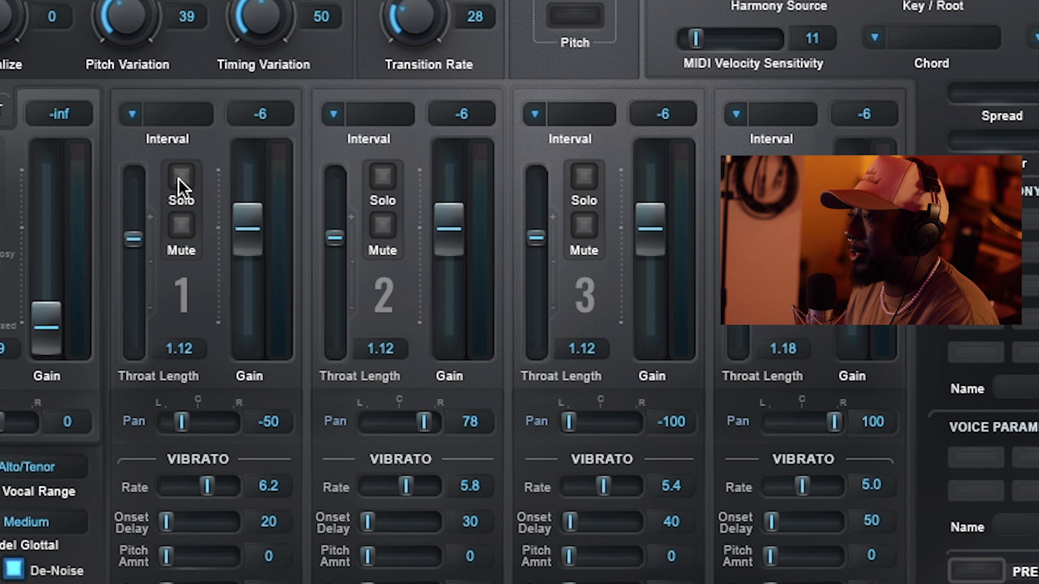
- Solo Harmony Engine voice 1 and voice 2 one after the other to hear each separately, unsoloing each again
left_click(180, 177)
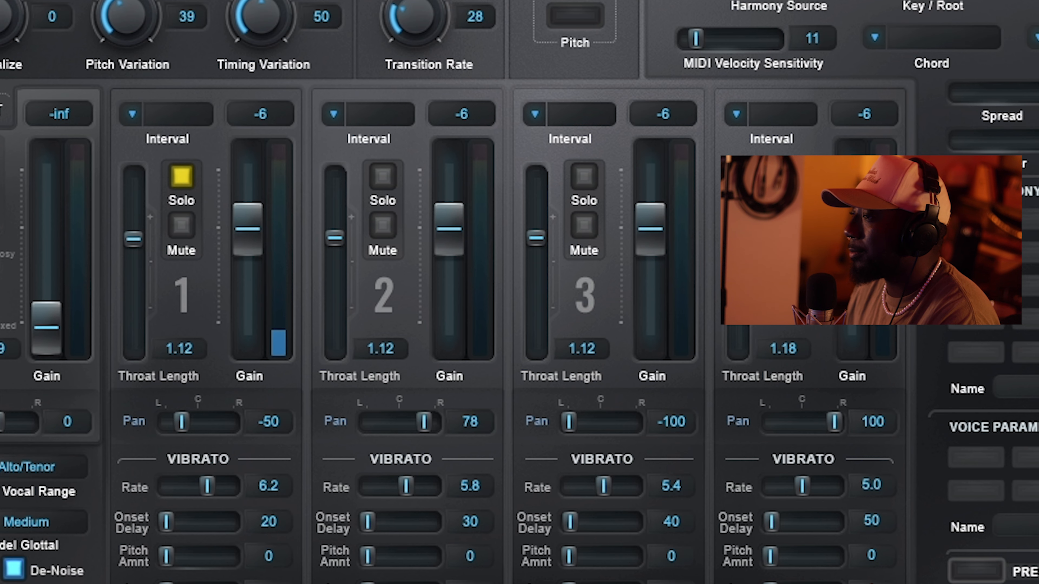
left_click(181, 171)
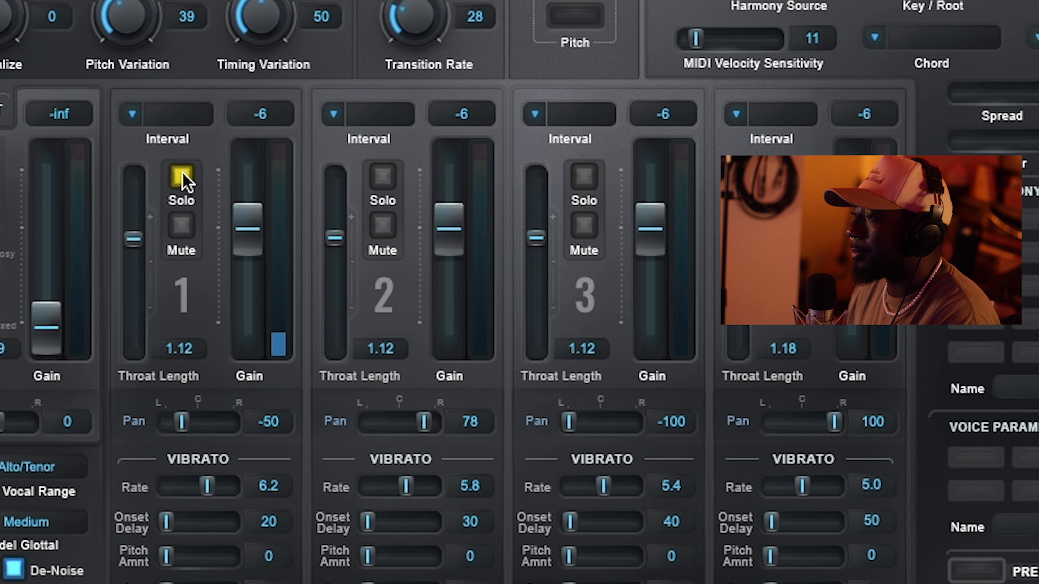
left_click(383, 177)
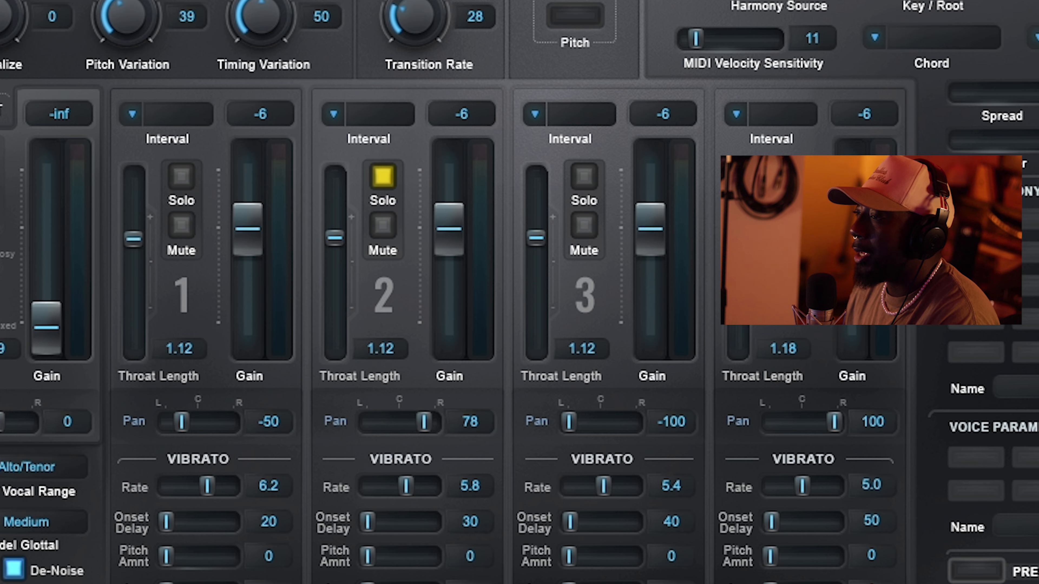
left_click(386, 178)
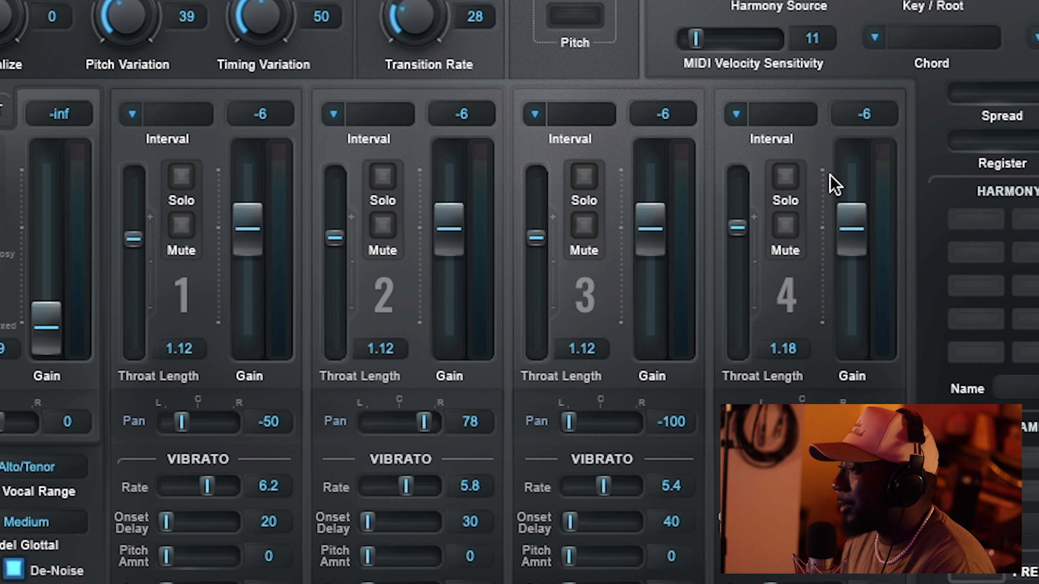
- Solo voice 4, try its Throat Length at 0.90, return it to 1.18 and unsolo the voice
left_click(785, 180)
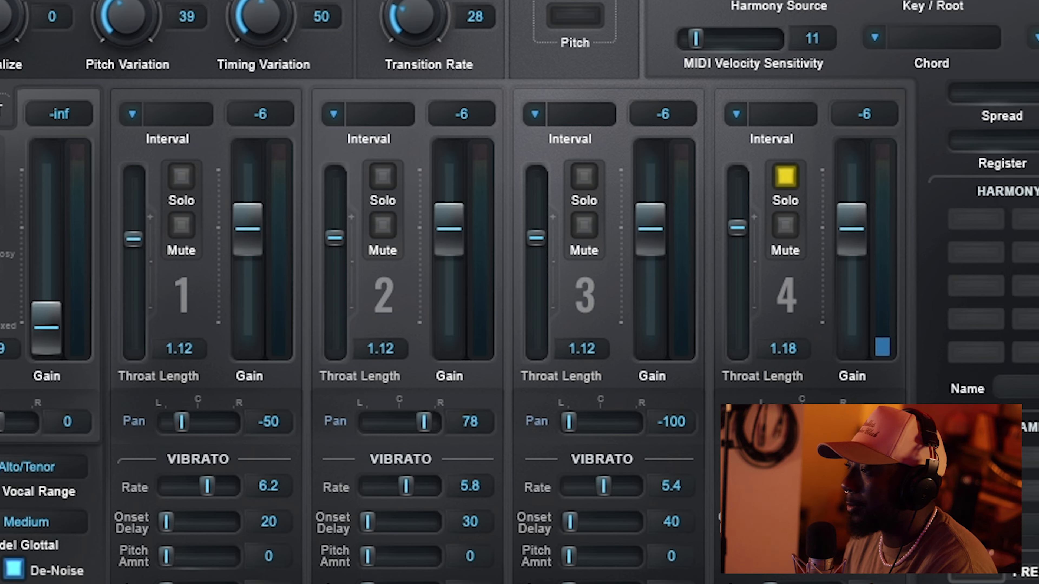
left_click_drag(738, 229, 737, 291)
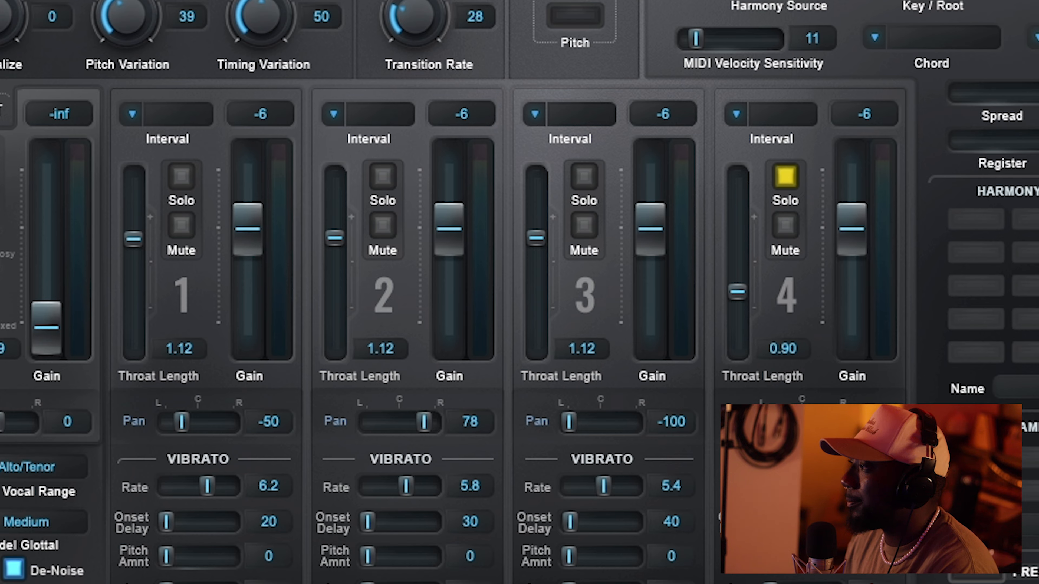
left_click_drag(737, 293, 744, 224)
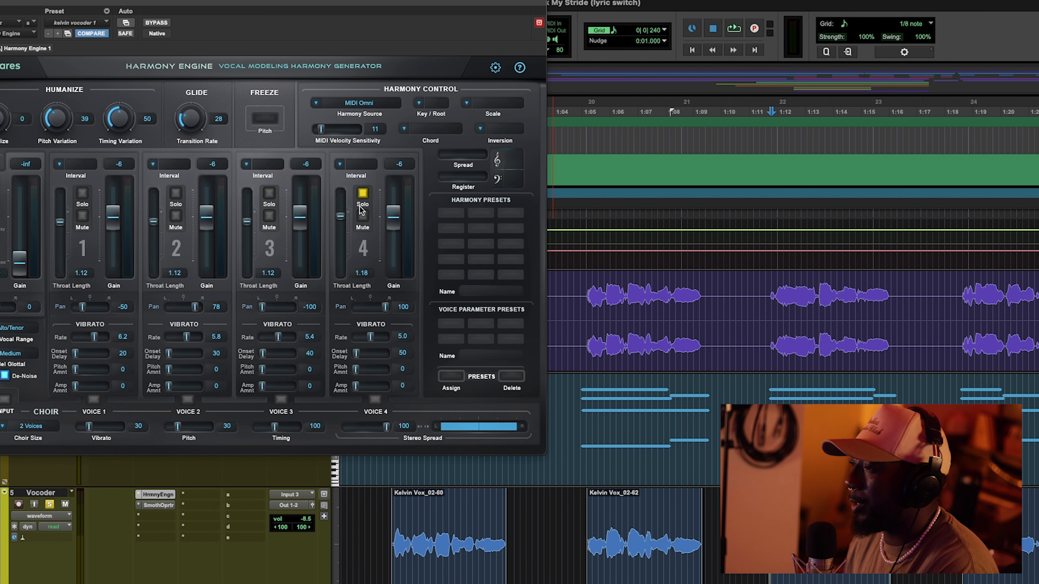
left_click(785, 176)
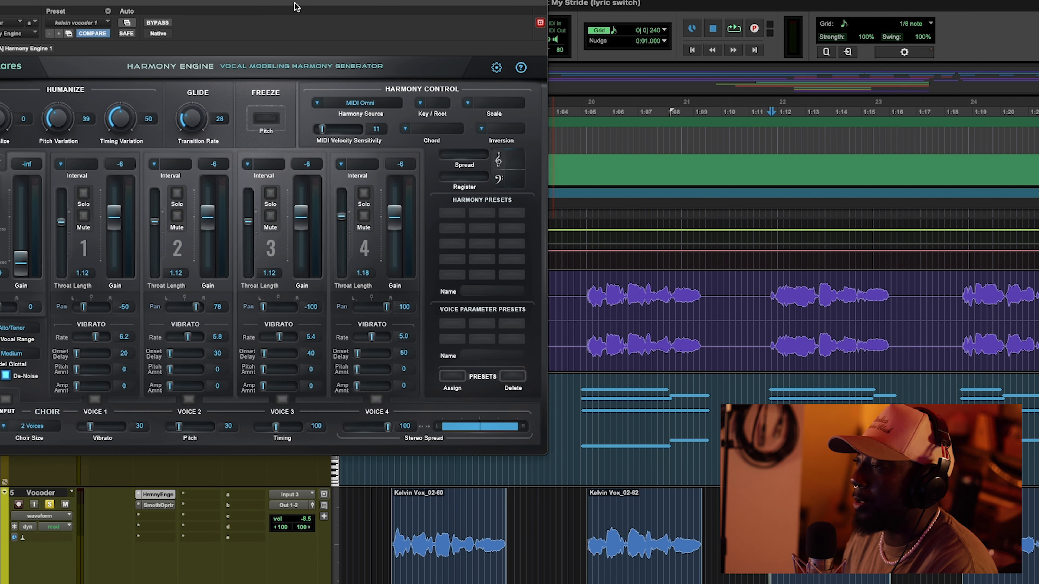
- Move the Harmony Engine window off the track inserts and close it from the Vocoder track
left_click_drag(295, 3, 519, 4)
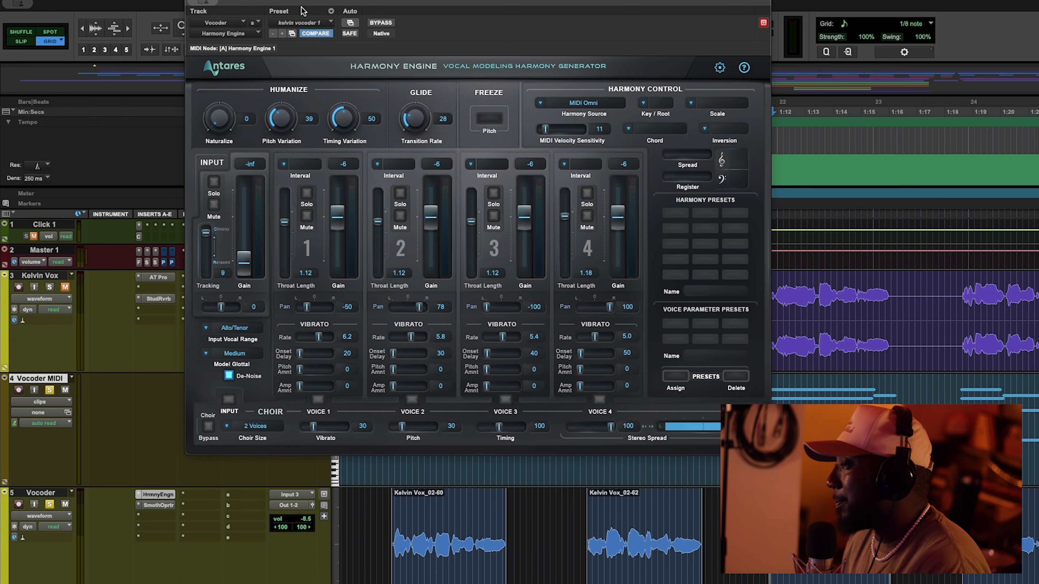
left_click_drag(265, 3, 451, 3)
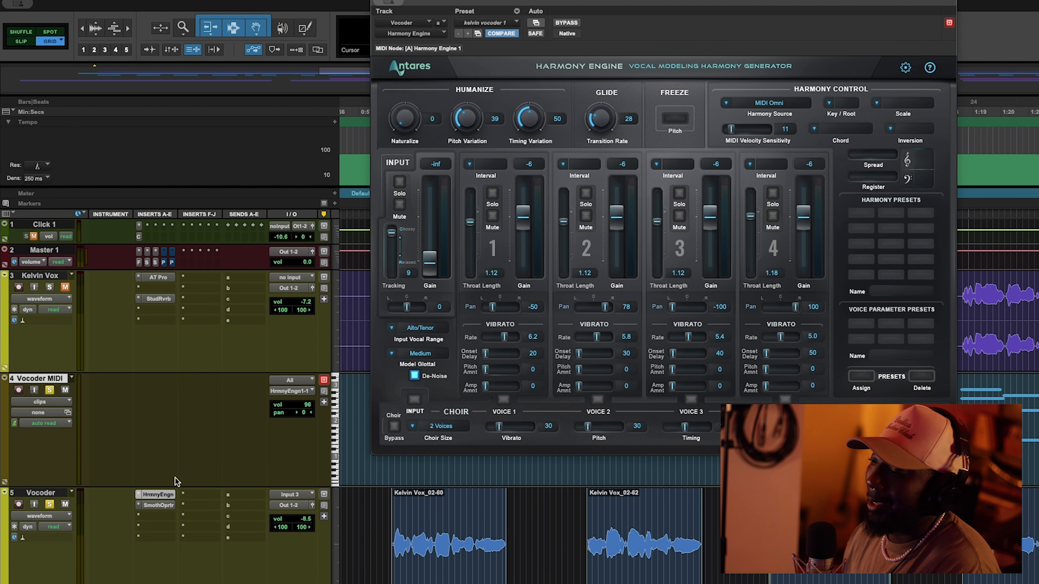
left_click(164, 496)
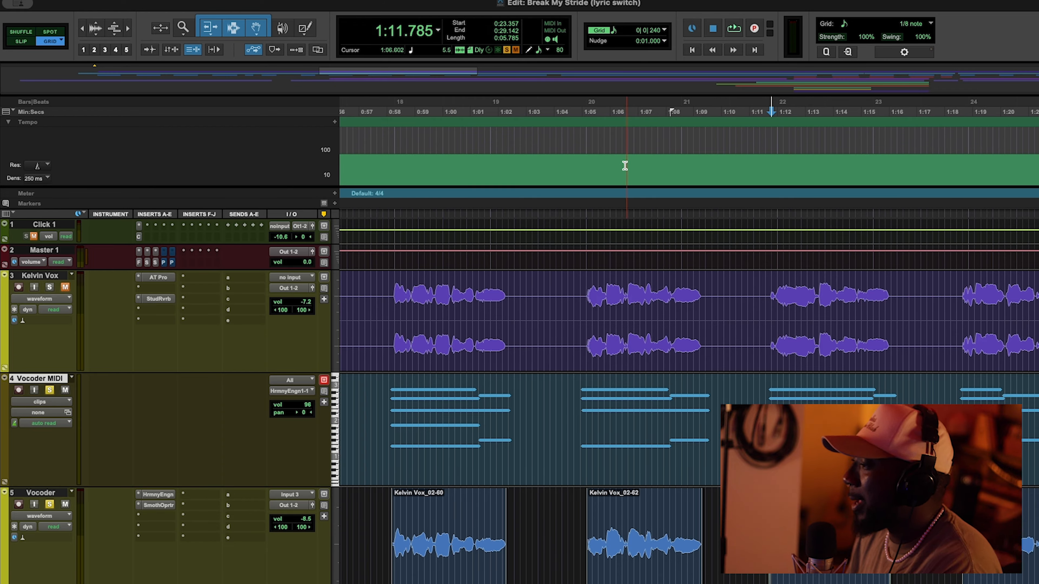
- Solo the original vocal track and play it together with the vocoder from 1:04.928
left_click(585, 102)
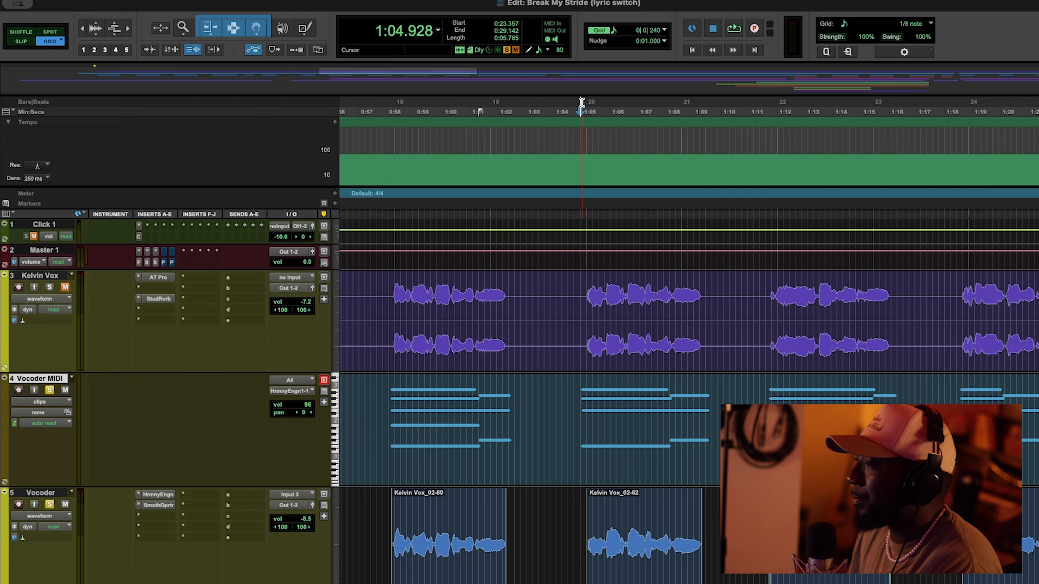
left_click(49, 287)
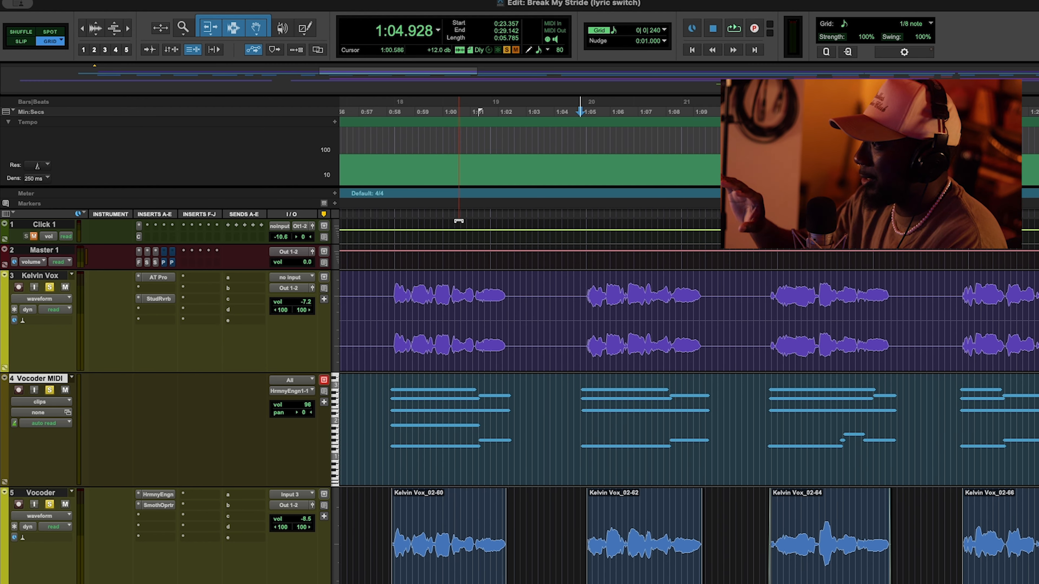
key("space")
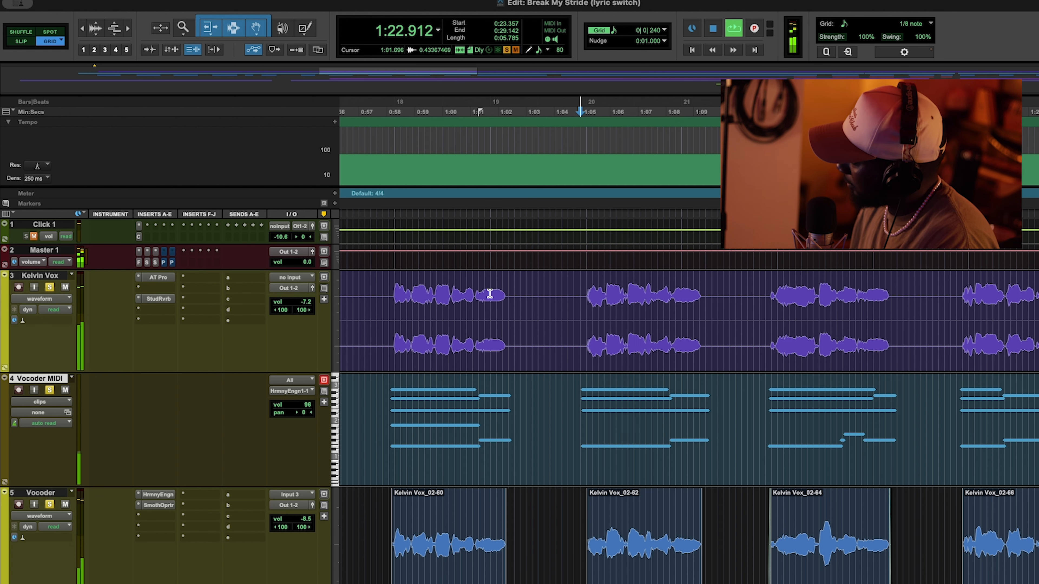
key("space")
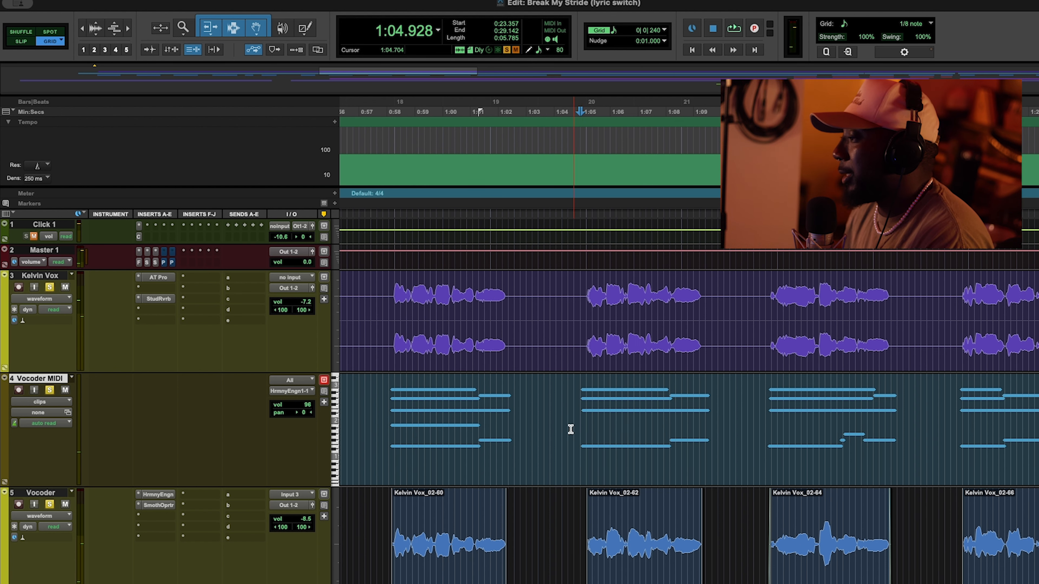
- Select the Vocoder MIDI range from 1:17.785 to 1:24.214 and start playback there
scroll(774, 425, "right", 5)
scroll(782, 416, "right", 1)
left_click_drag(630, 414, 997, 425)
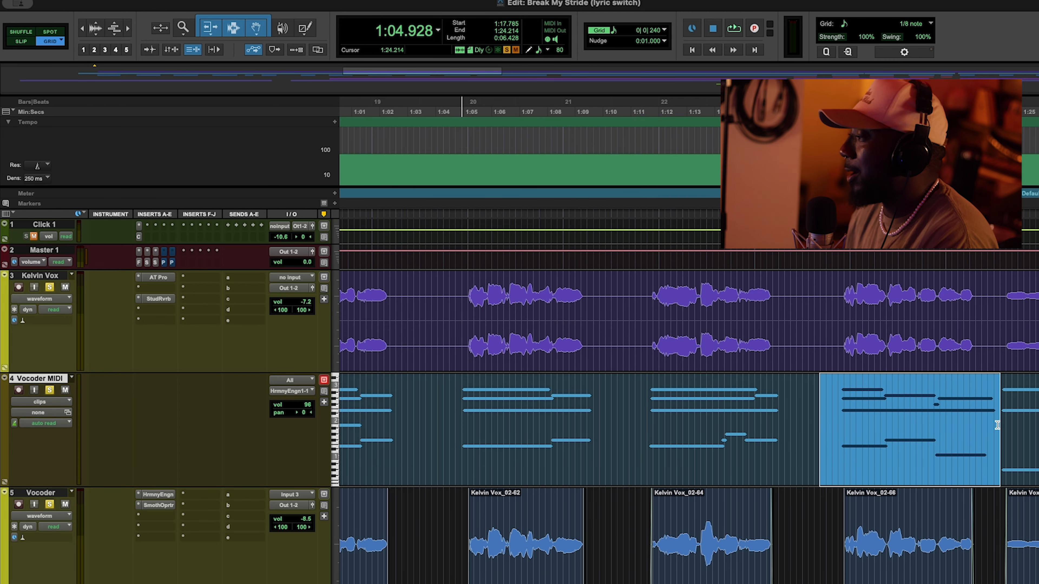
key("space")
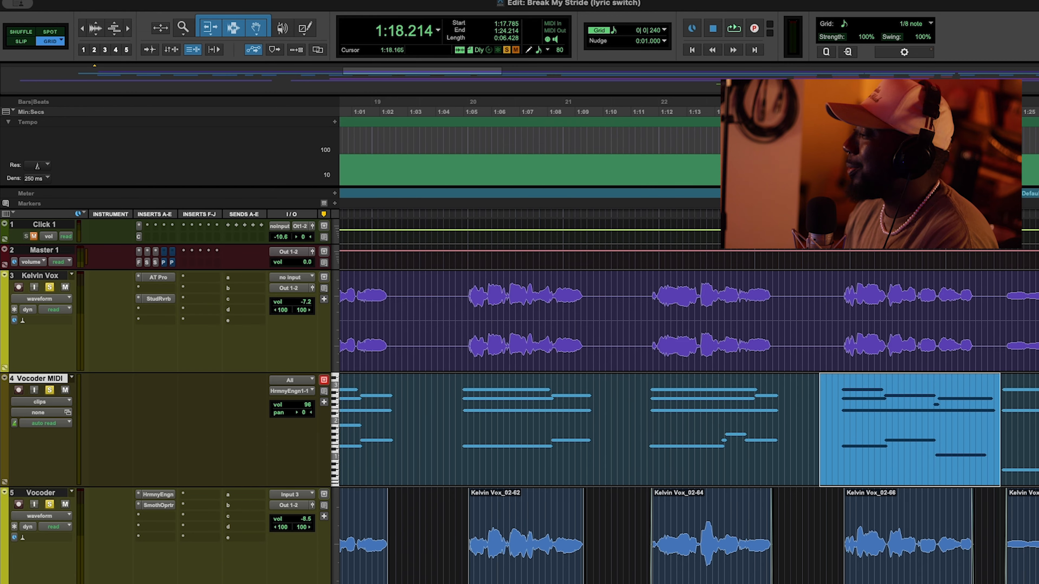
- Place the edit cursor on the Vocoder track at 1:18.214 and play the combined vocals from that point
scroll(728, 249, "right", 5)
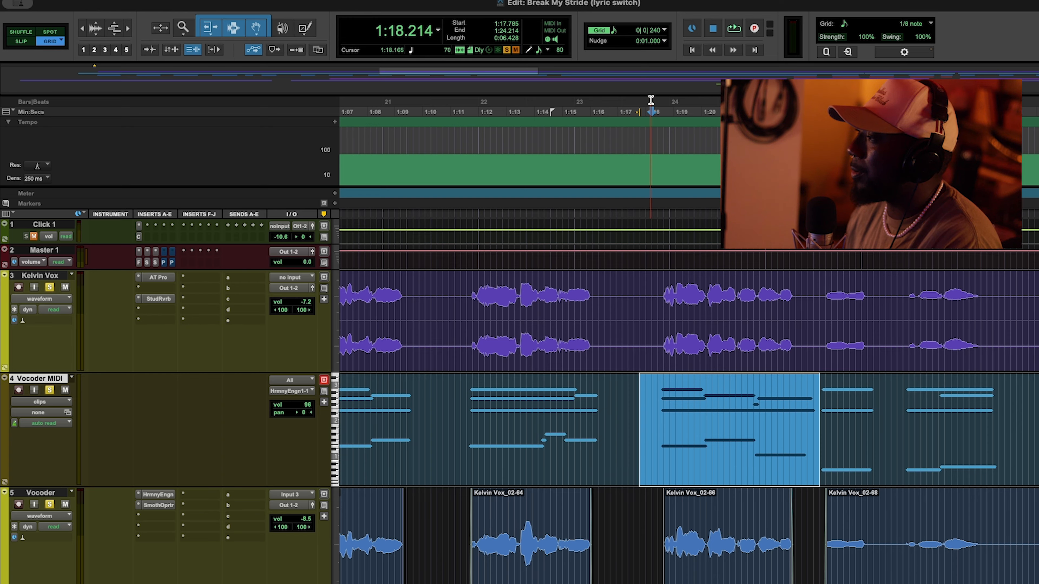
left_click(651, 515)
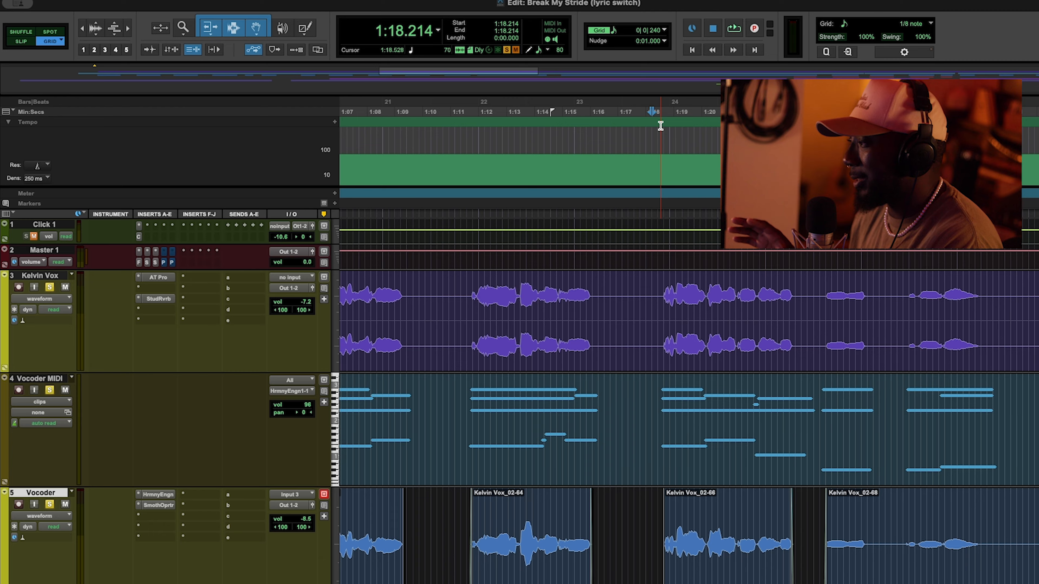
key("space")
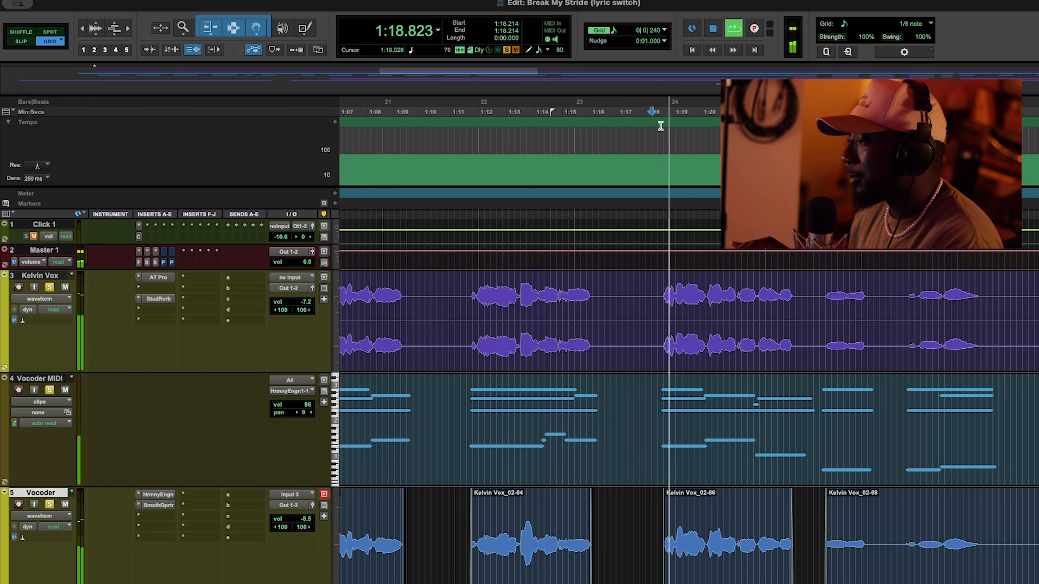